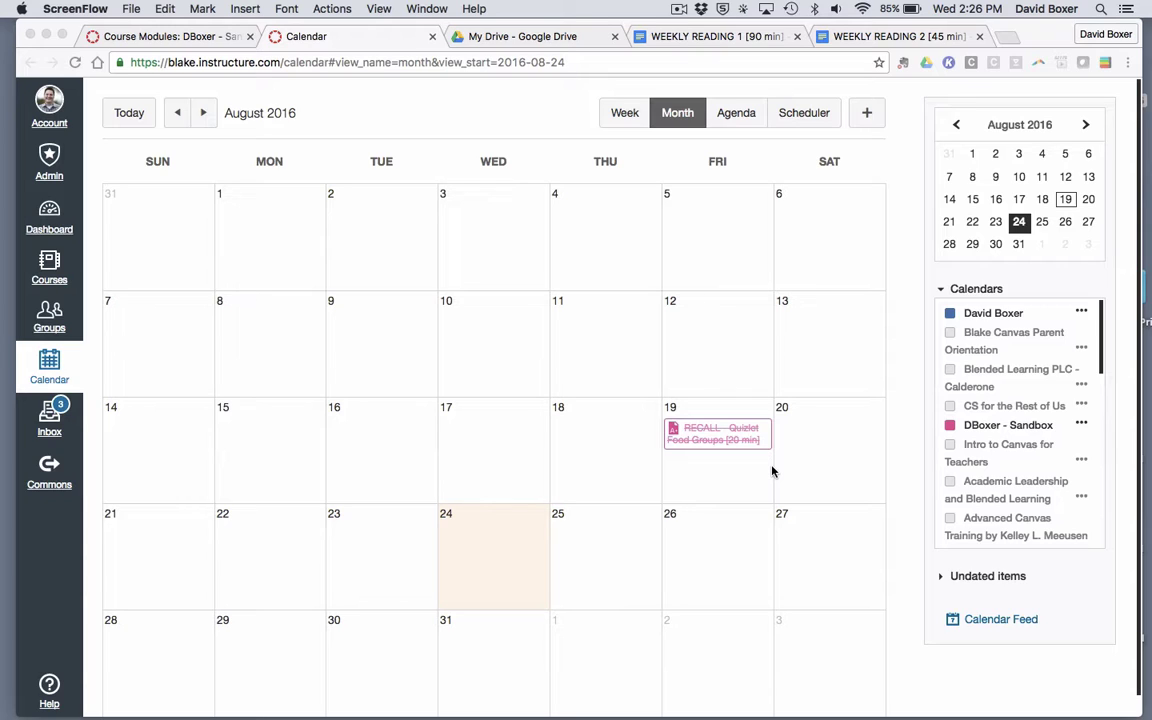
# Bring the Chrome window with the Canvas August 2016 month calendar to the front.
pyautogui.click(810, 530)
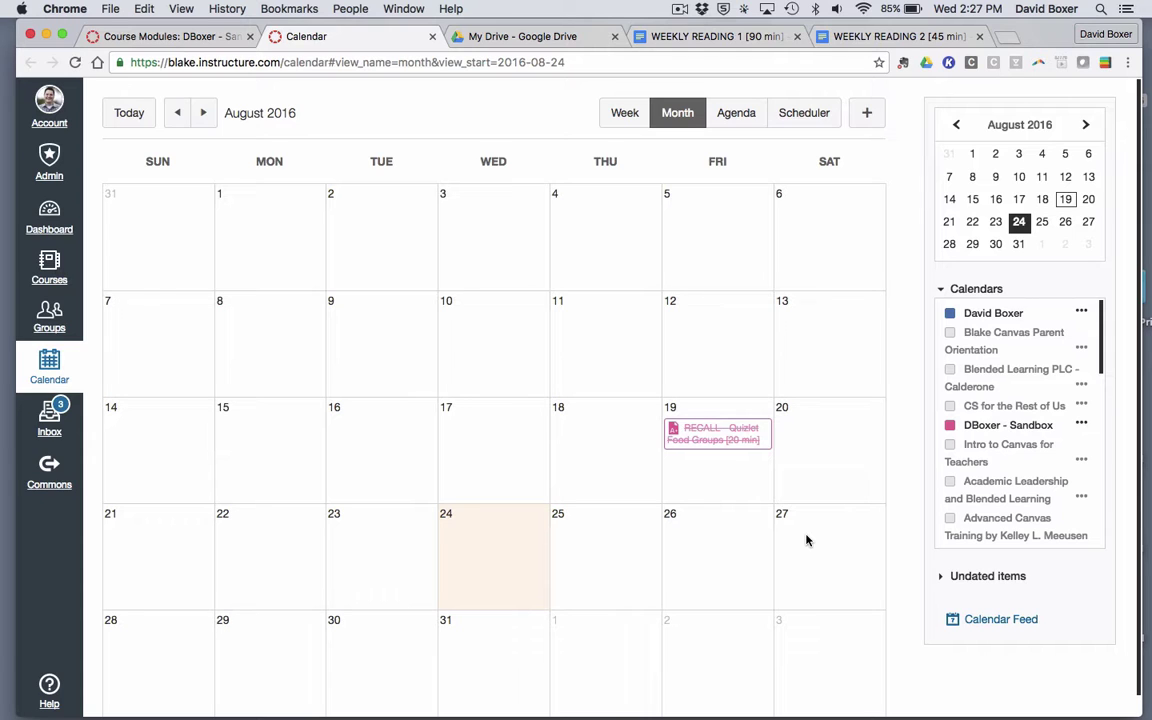
# Create an Aug 27 assignment entry titled with the doc's title, 'WEEKLY READING 1 [90 min]'.
pyautogui.click(807, 540)
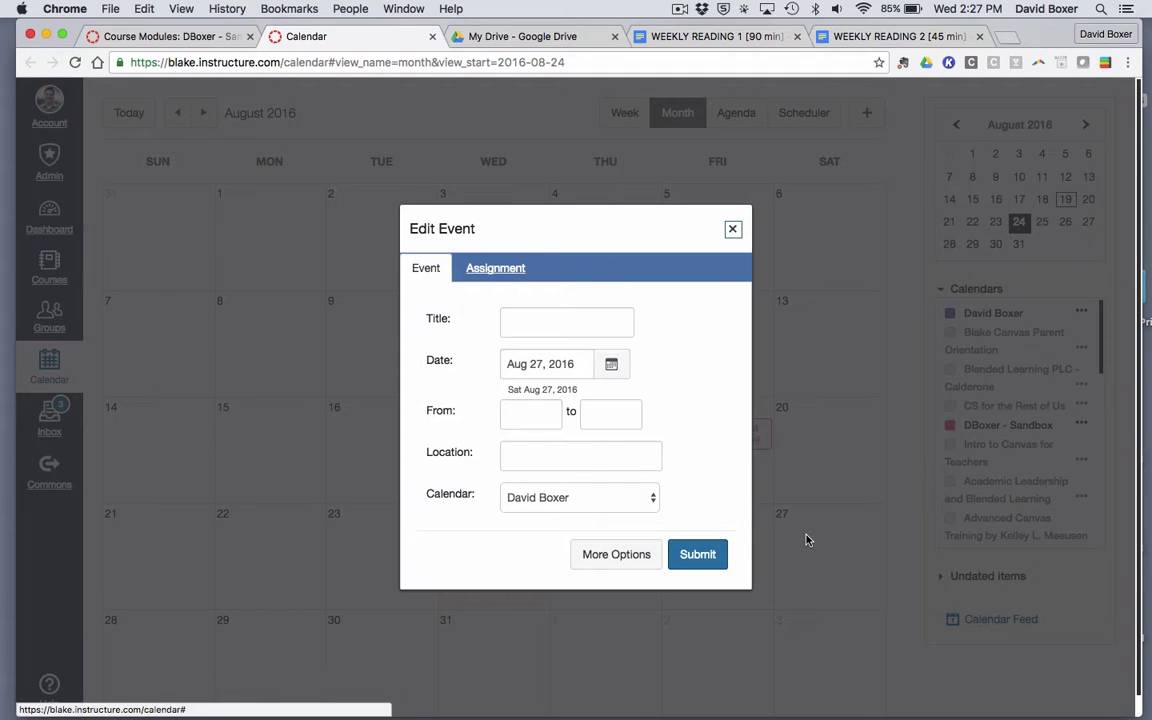
pyautogui.click(500, 267)
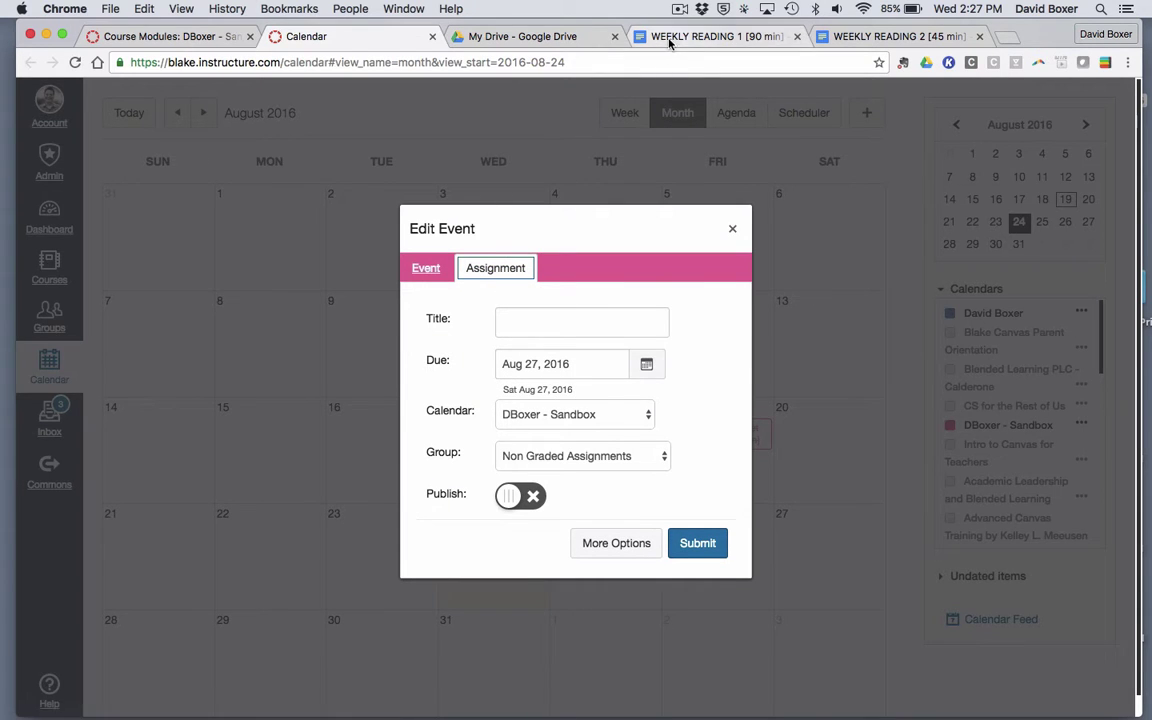
pyautogui.click(700, 36)
pyautogui.click(205, 93)
pyautogui.press('super+a')
pyautogui.press('super+c')
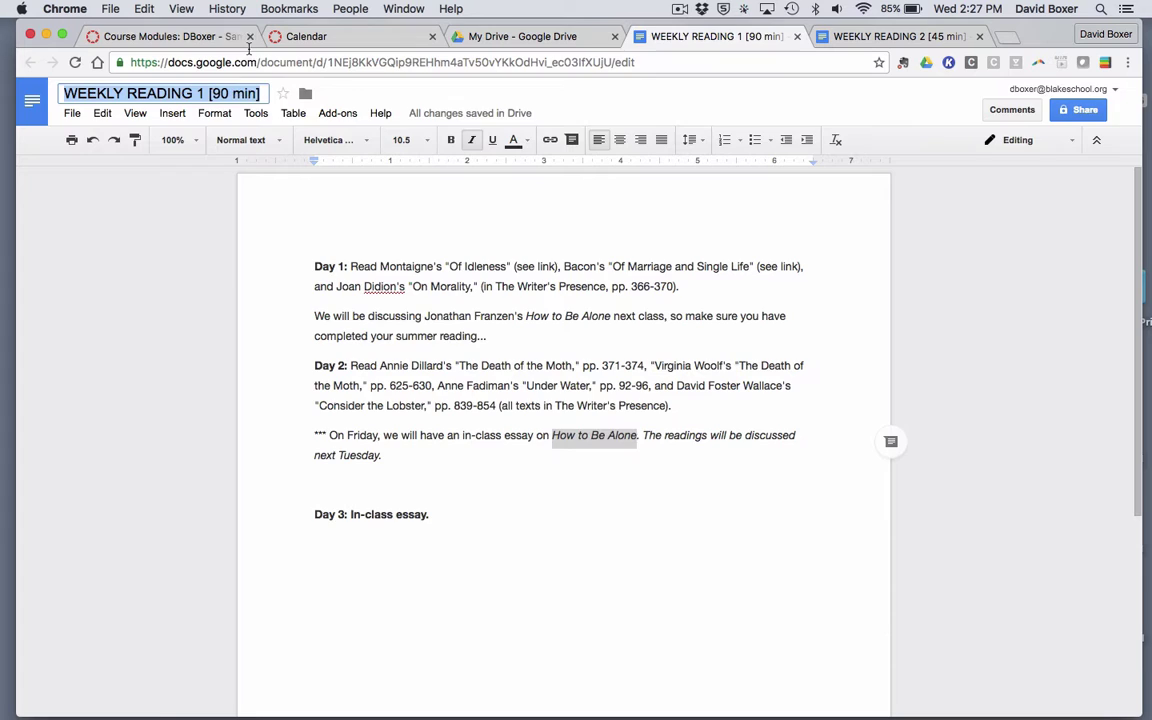
pyautogui.click(175, 36)
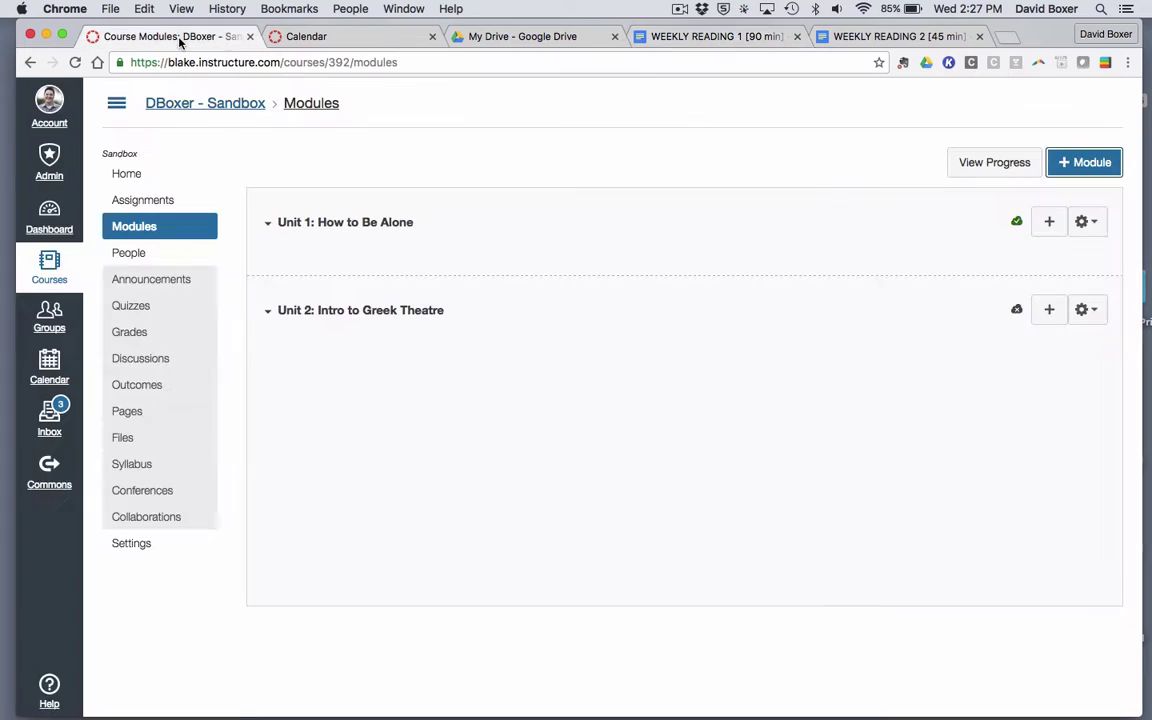
pyautogui.click(300, 36)
pyautogui.click(541, 330)
pyautogui.press('super+v')
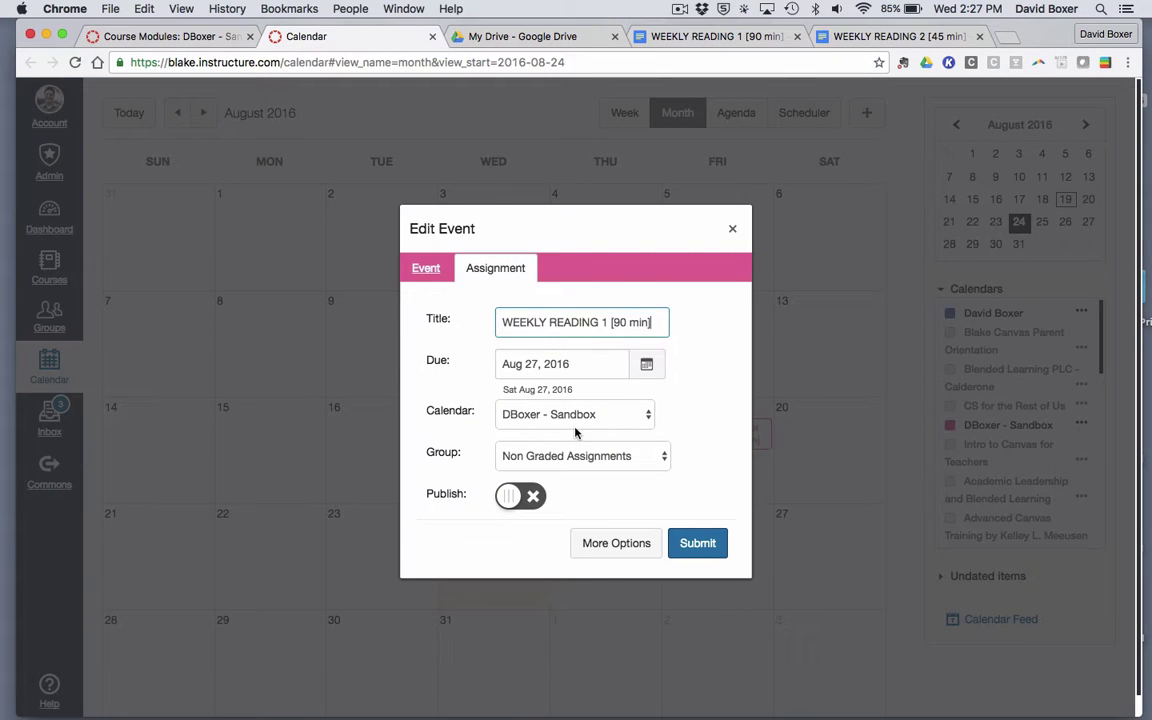
# In the full assignment editor, paste the Google Doc's whole reading schedule into the description.
pyautogui.click(600, 544)
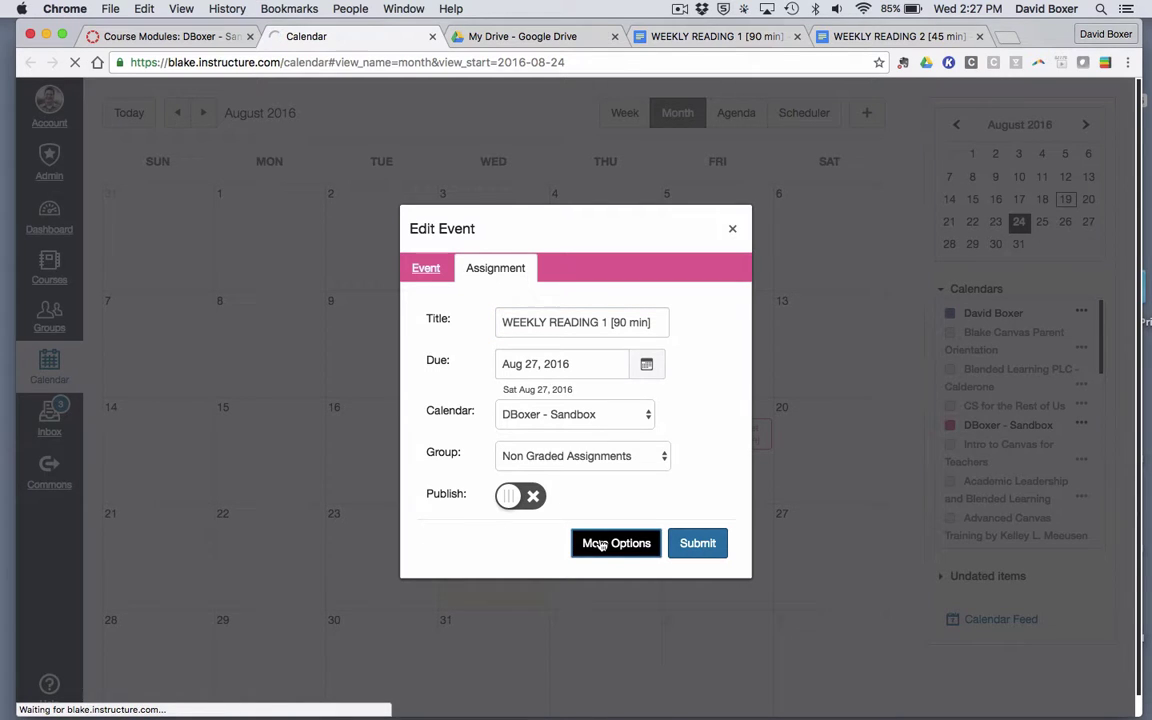
pyautogui.press('super+4')
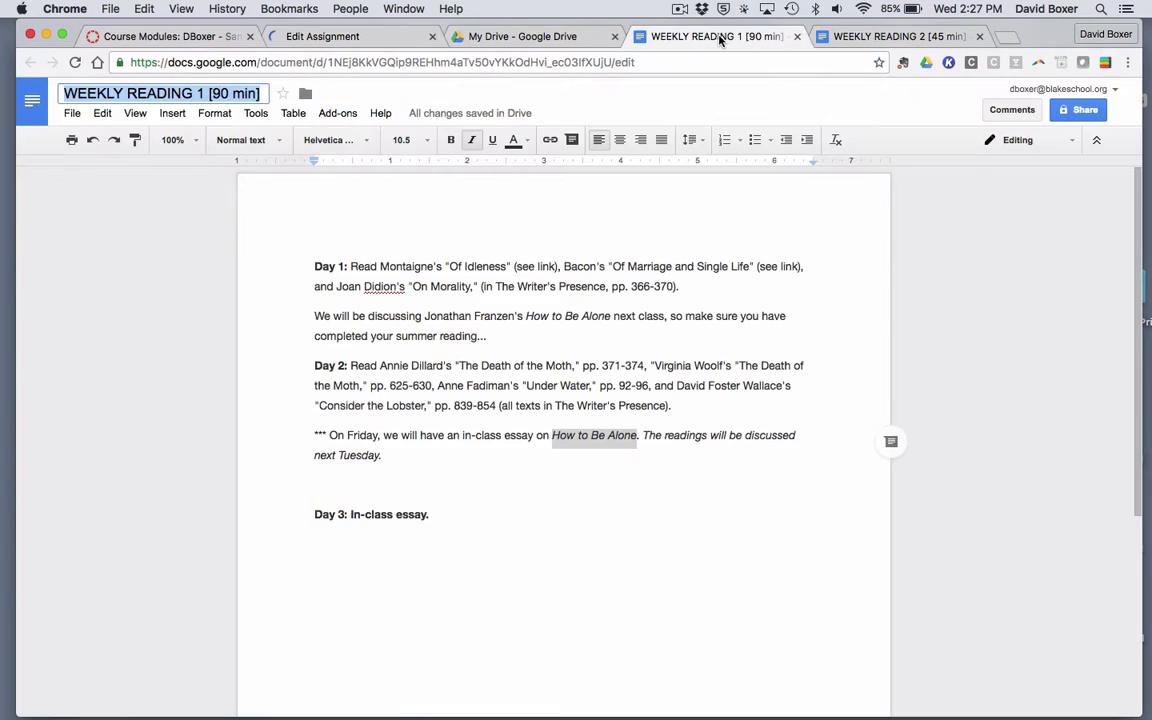
pyautogui.press('super+a')
pyautogui.press('super+c')
pyautogui.click(180, 36)
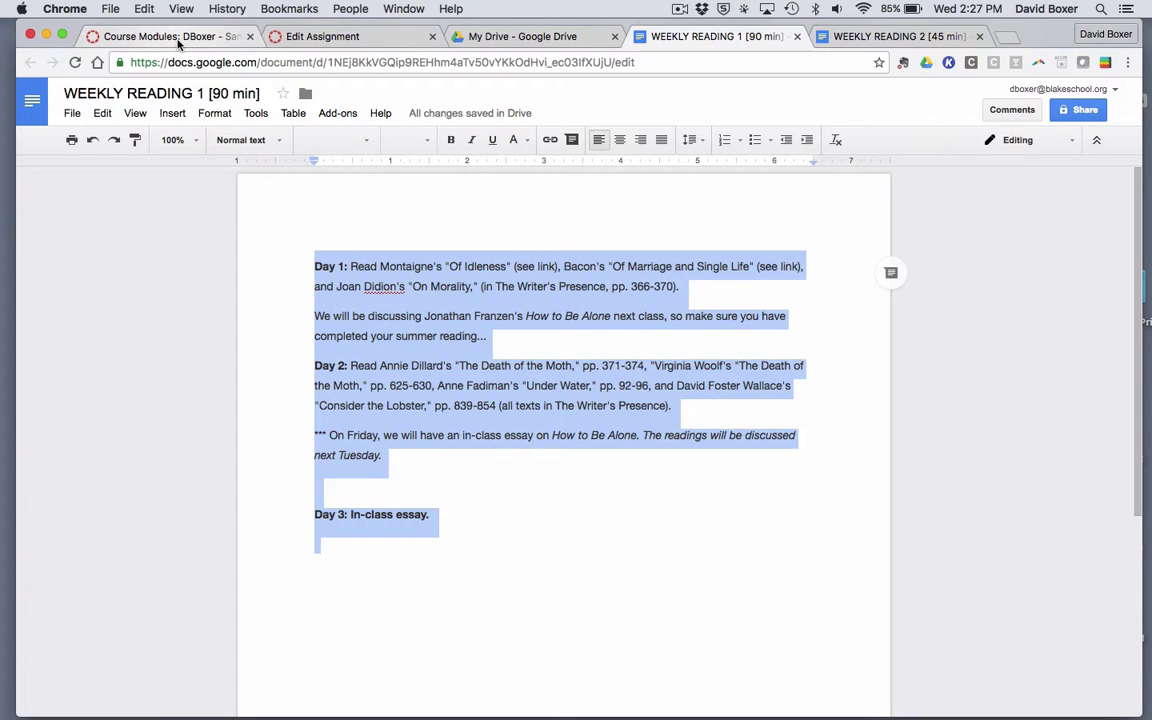
pyautogui.click(510, 36)
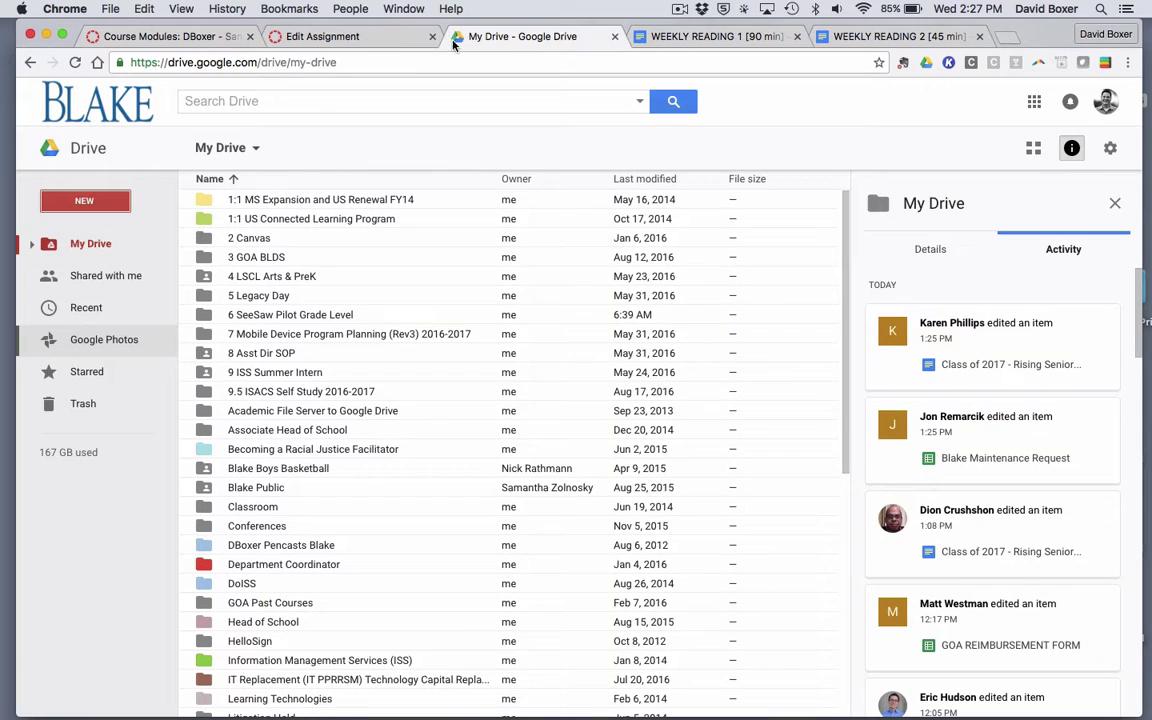
pyautogui.click(323, 36)
pyautogui.click(435, 380)
pyautogui.press('super+v')
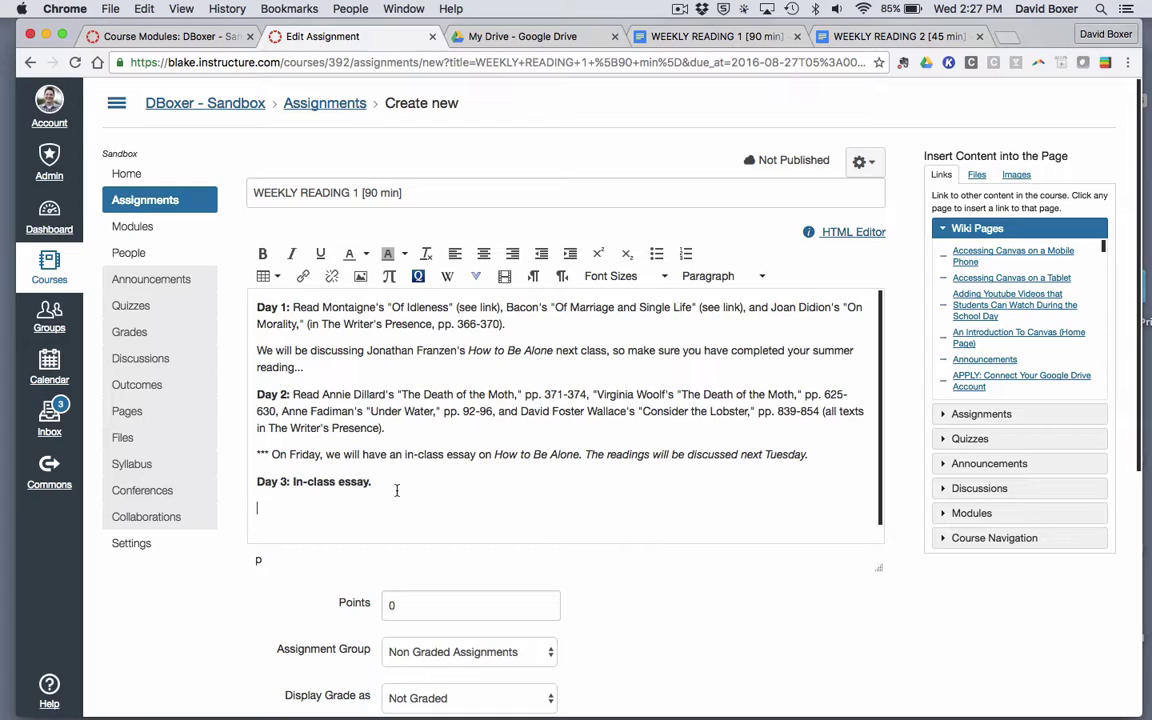
# Delete the 'Day 3: In-class essay.' line from the description.
pyautogui.tripleClick(268, 488)
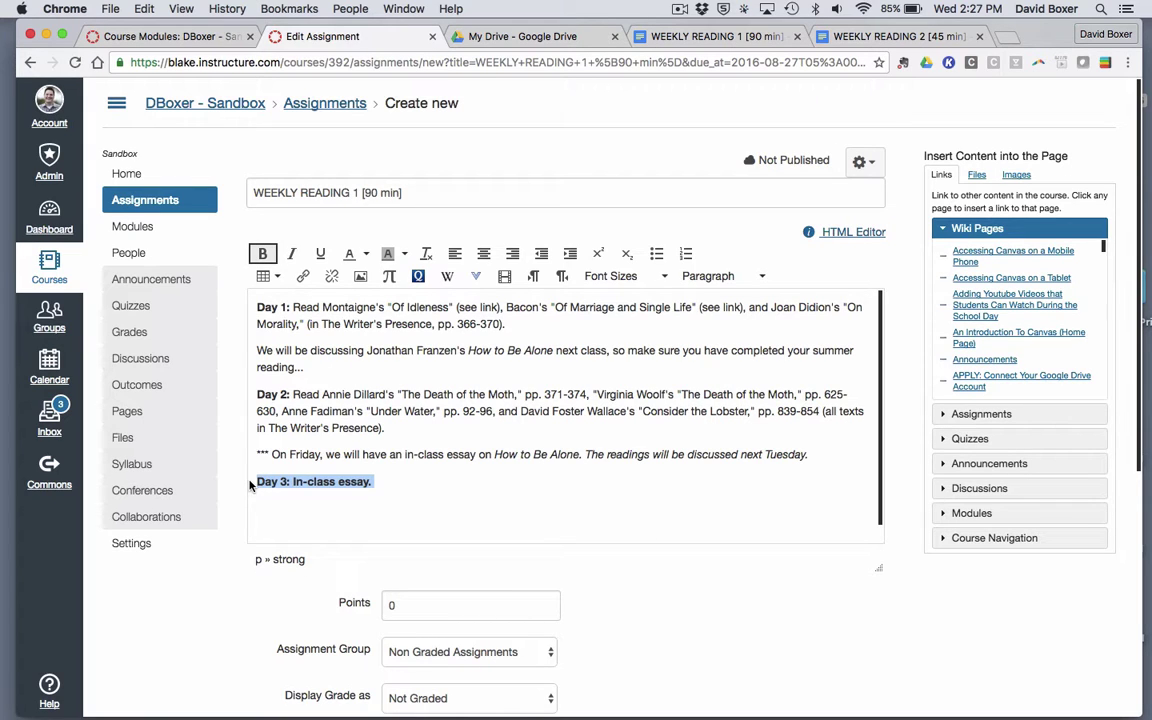
pyautogui.press('BackSpace')
pyautogui.press('BackSpace')
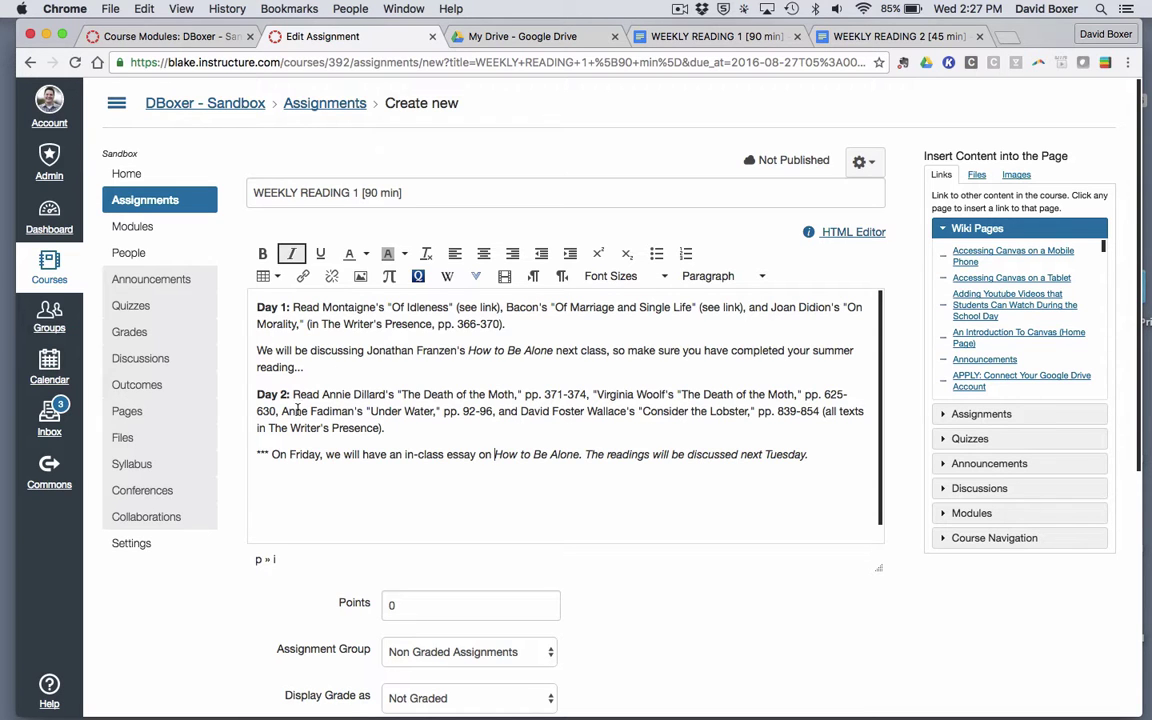
pyautogui.click(287, 193)
pyautogui.click(310, 200)
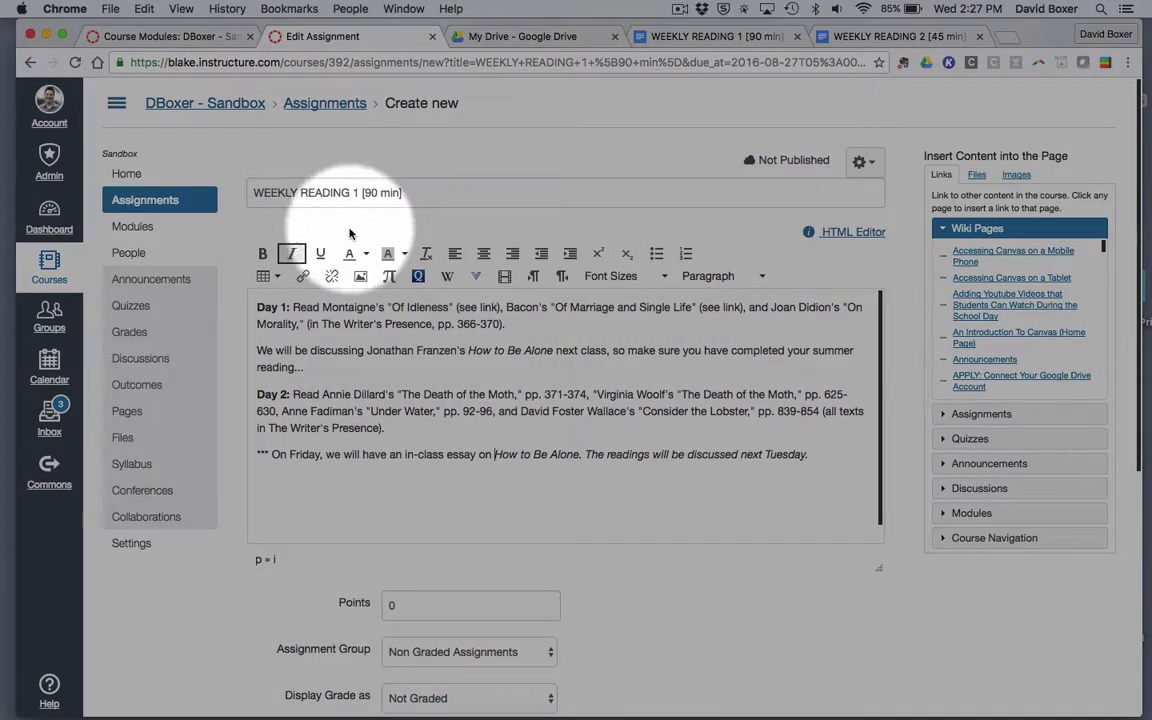
# Replace the Lobster page number 839 with 845-867 and Save & Publish the assignment.
pyautogui.scroll(-3, 373, 506)
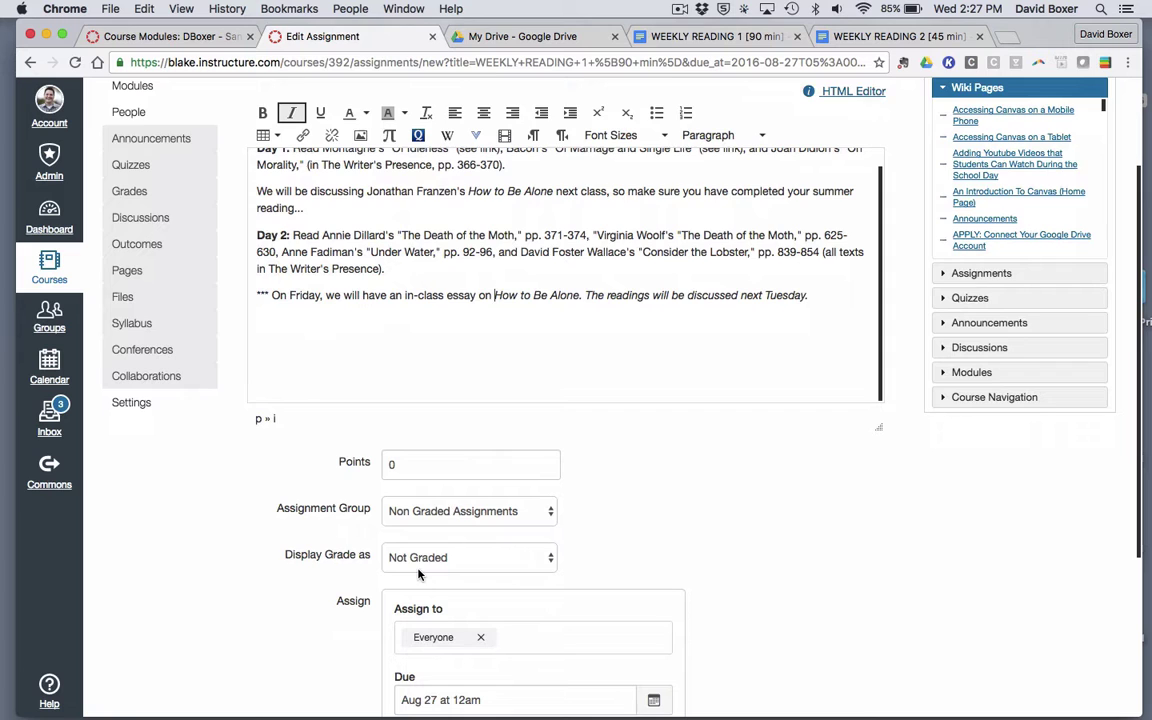
pyautogui.scroll(-4, 395, 590)
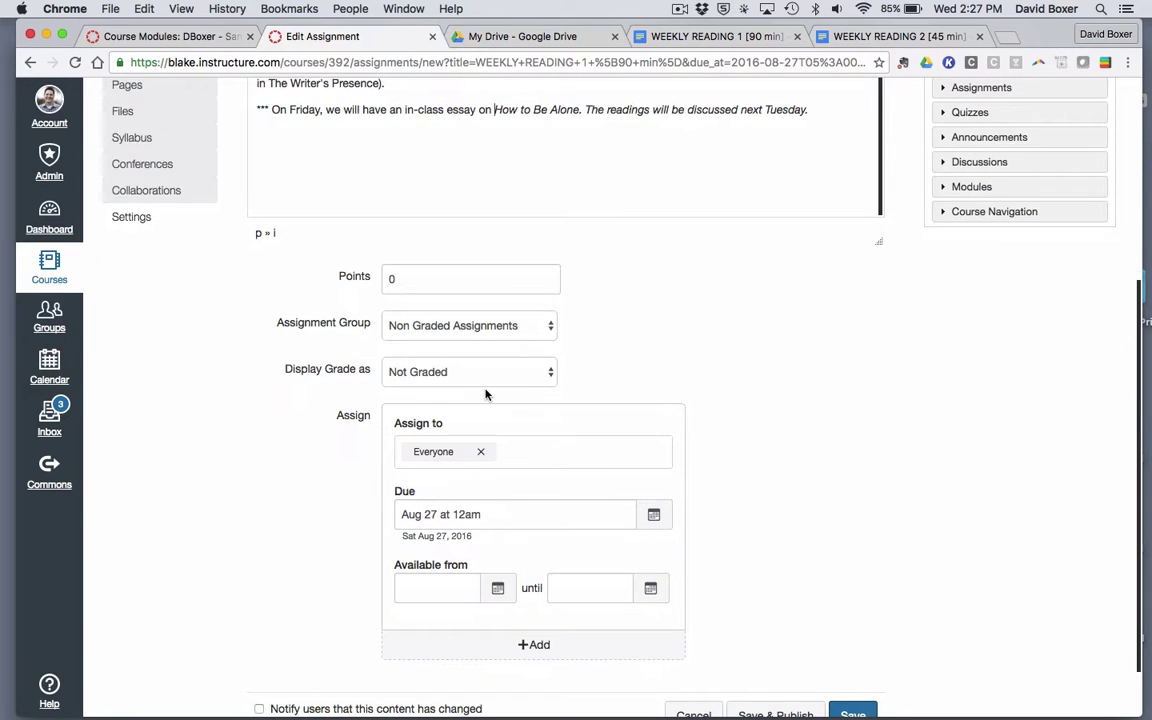
pyautogui.scroll(-2, 486, 394)
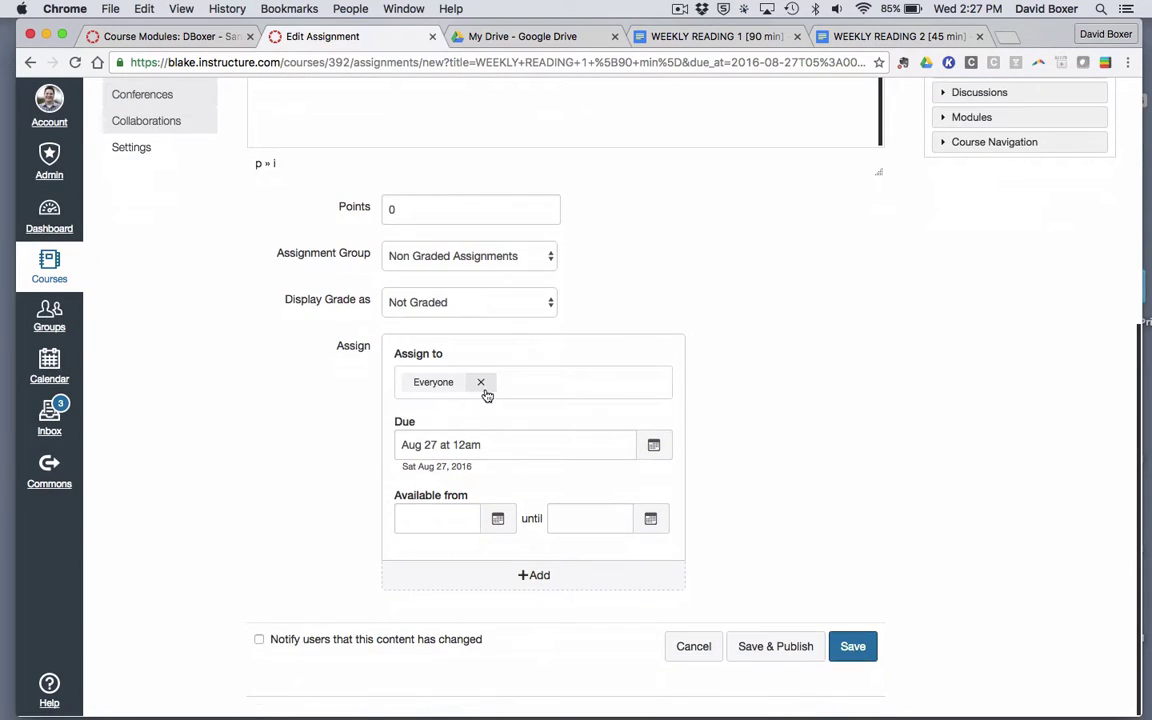
pyautogui.scroll(5, 486, 394)
pyautogui.moveTo(476, 360); pyautogui.dragTo(314, 210)
pyautogui.click(320, 226)
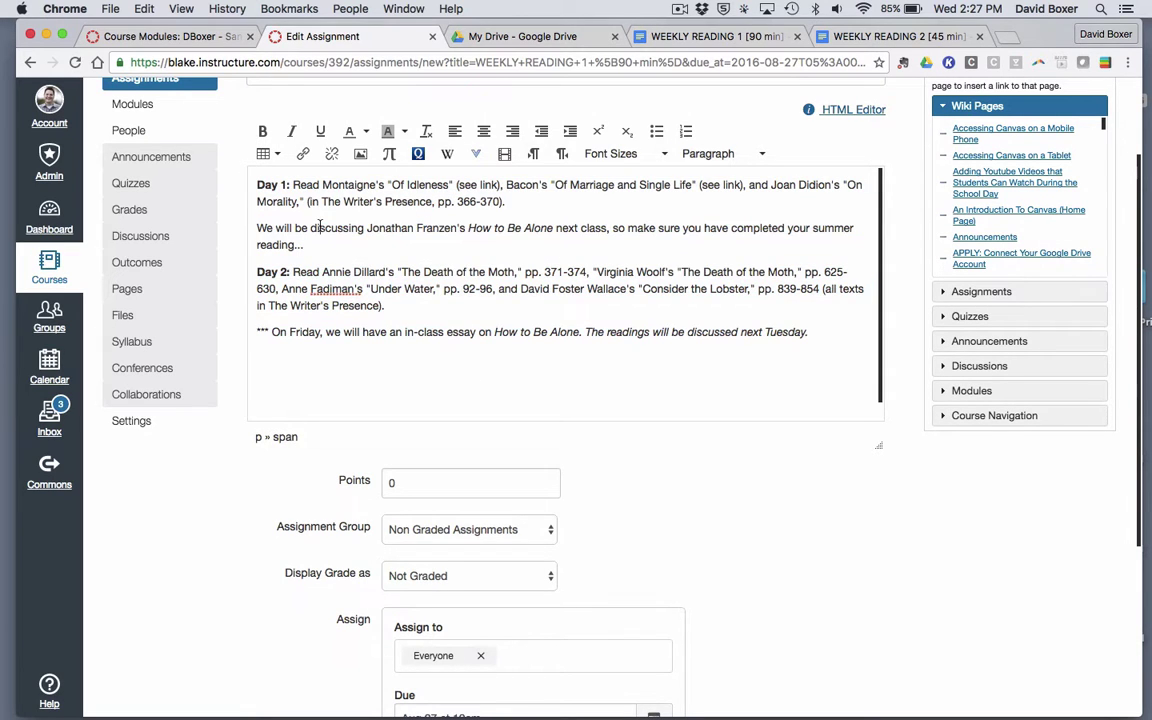
pyautogui.click(494, 288)
pyautogui.click(748, 290)
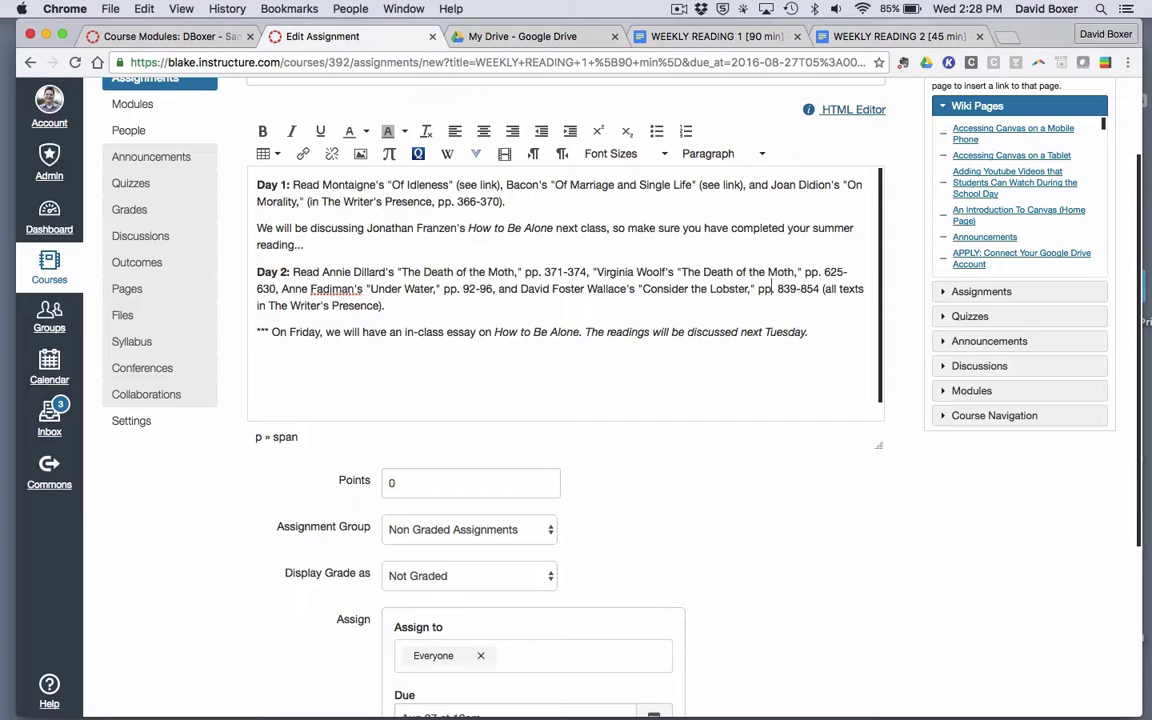
pyautogui.doubleClick(786, 289)
pyautogui.write('845-867')
pyautogui.scroll(-5, 707, 516)
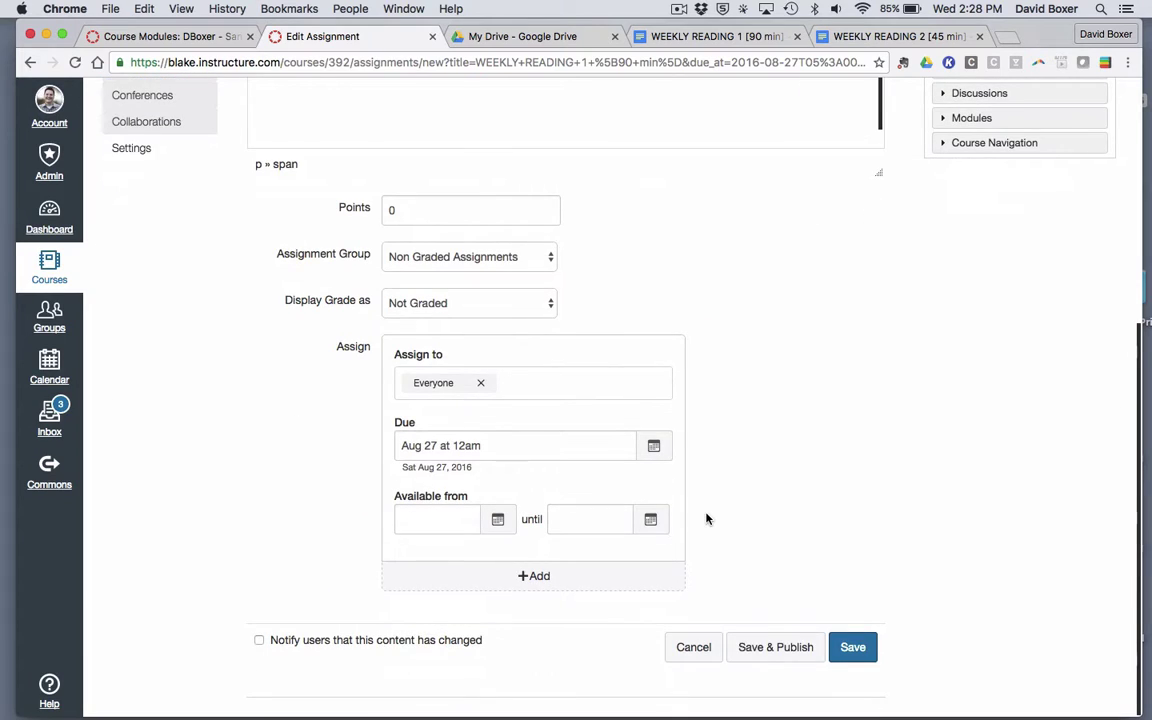
pyautogui.click(807, 649)
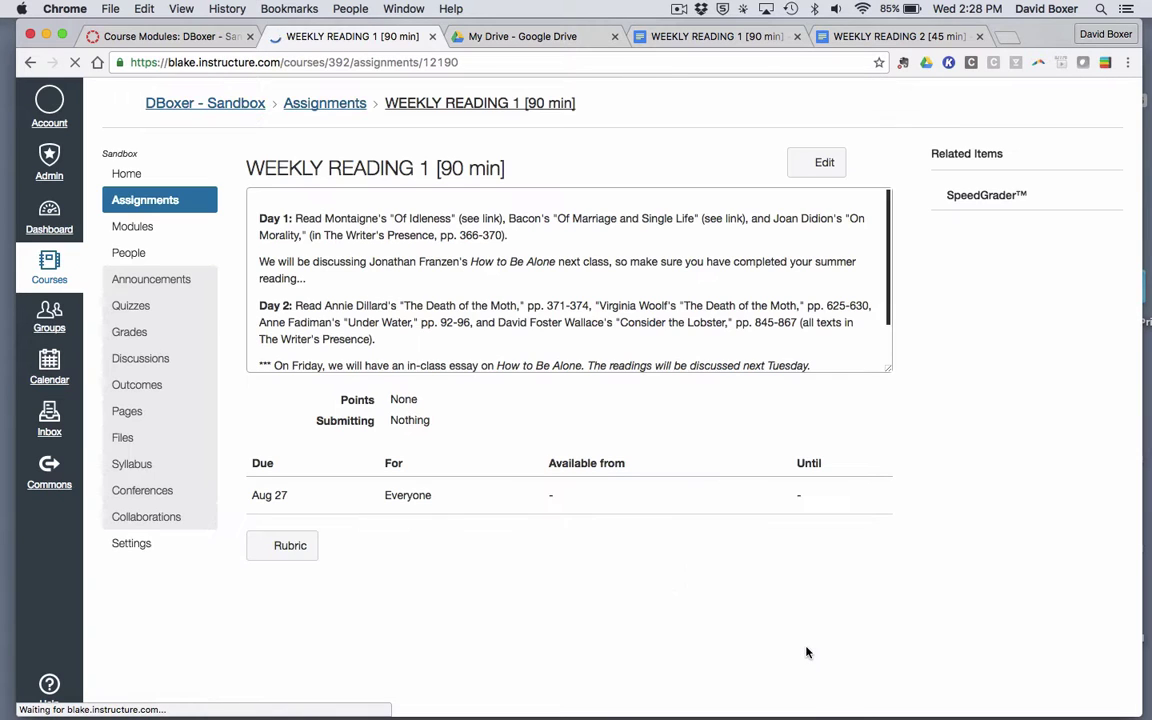
# Check WEEKLY READING 1 [90 min] on Aug 27 in the calendar's Month and Agenda views.
pyautogui.click(50, 368)
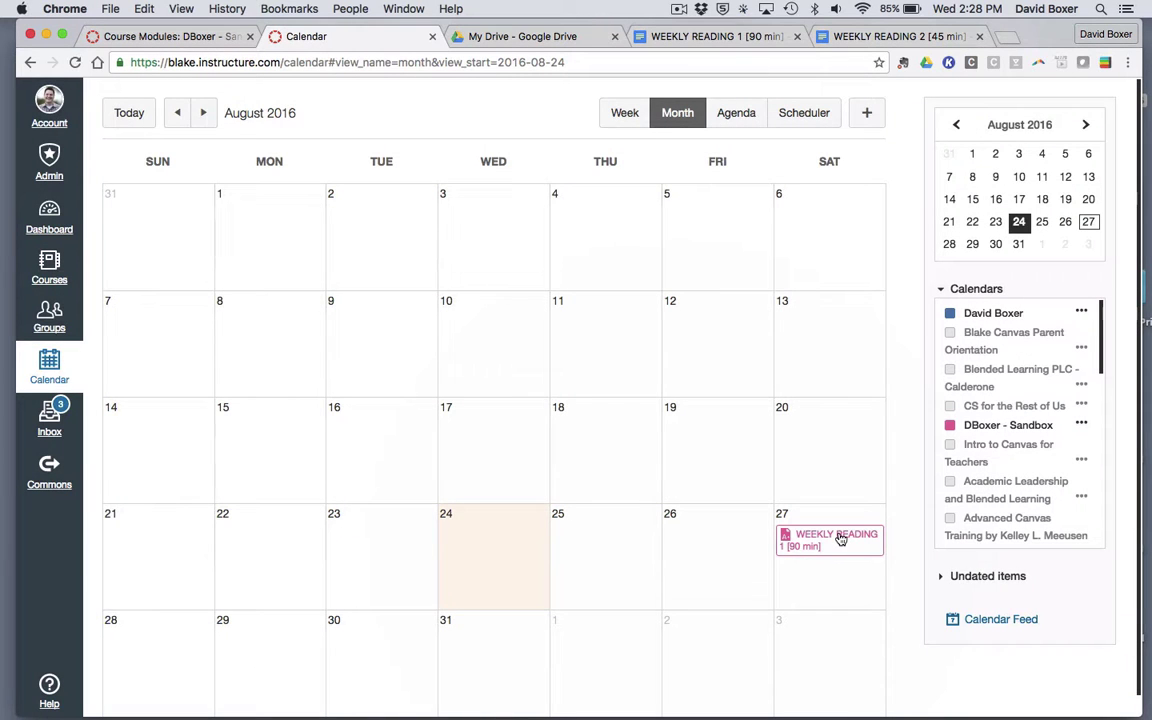
pyautogui.moveTo(841, 539)
pyautogui.click(745, 120)
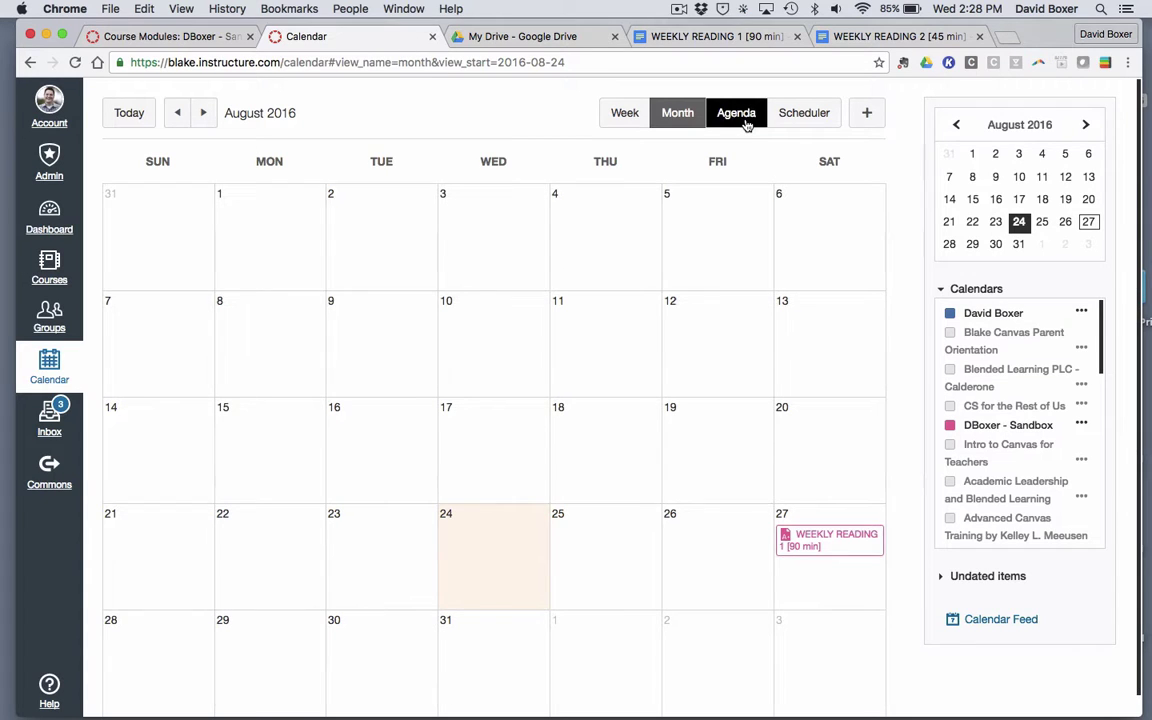
pyautogui.click(677, 114)
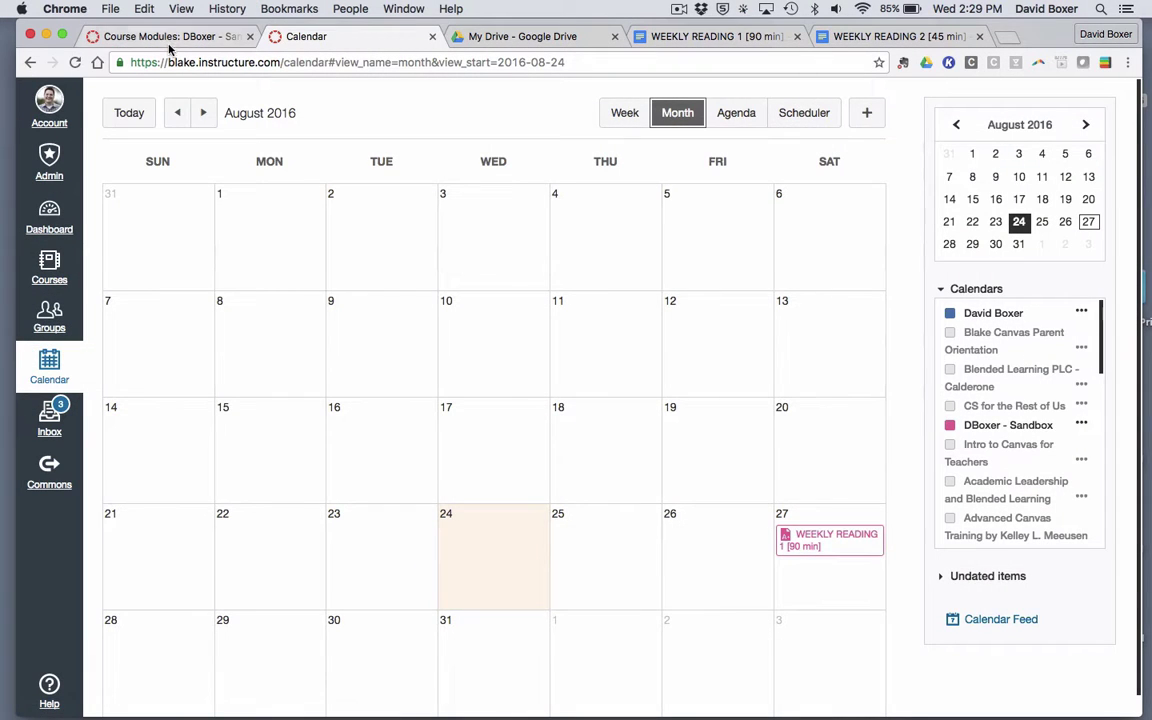
# Add a new assignment named 'WEEKLY READING 2 [45 min]' to Unit 2 and open it.
pyautogui.click(168, 38)
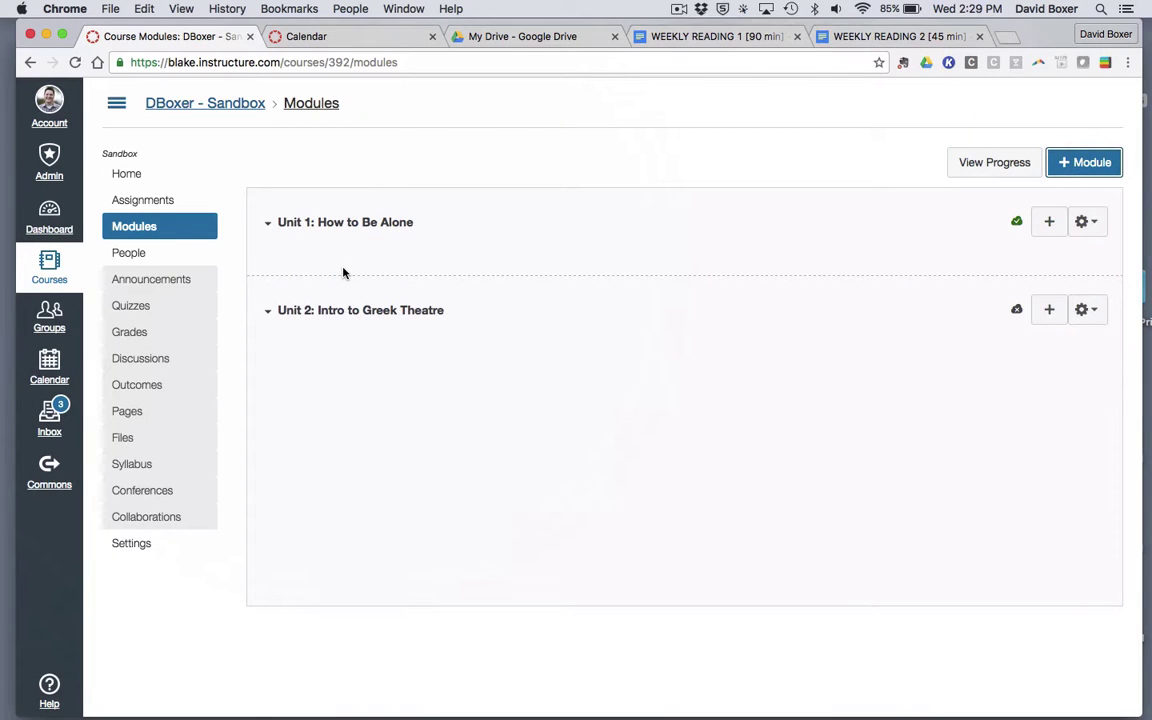
pyautogui.click(1045, 313)
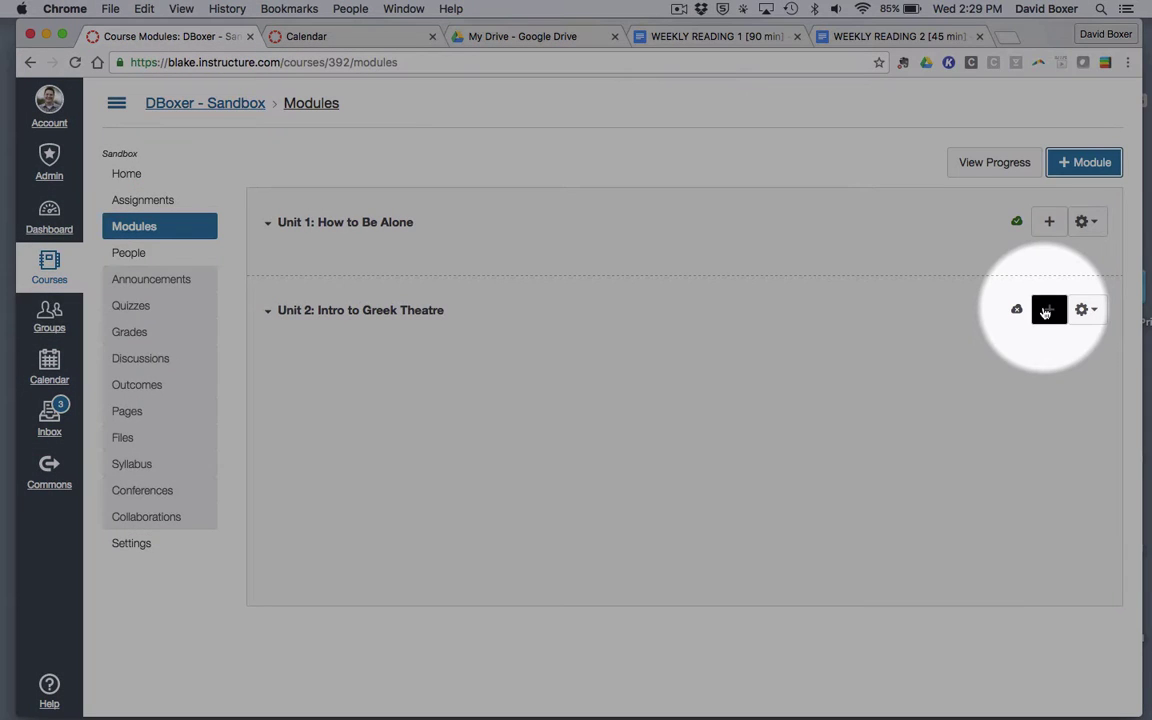
pyautogui.click(1045, 313)
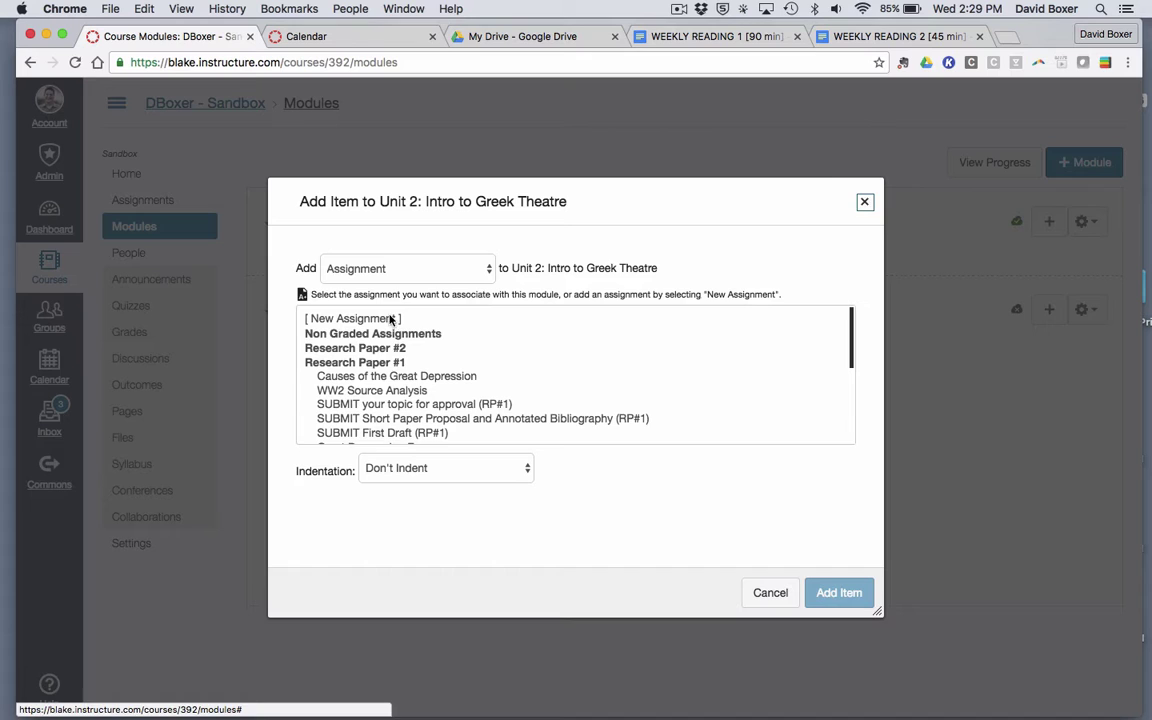
pyautogui.click(391, 318)
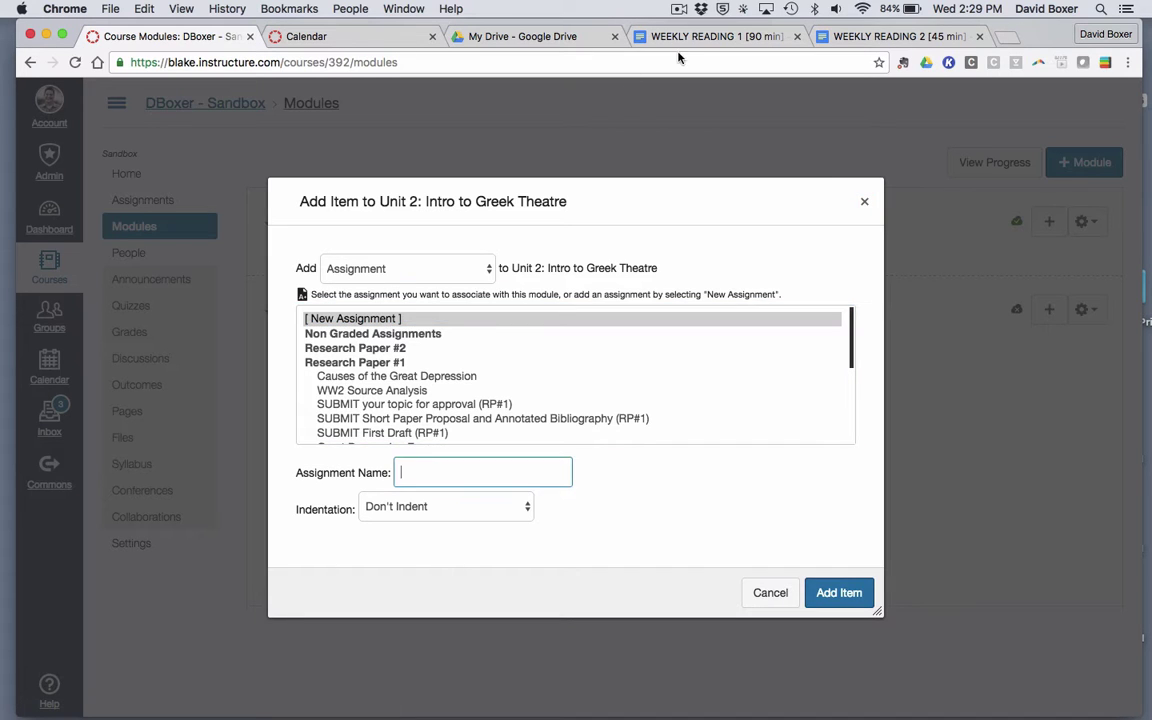
pyautogui.click(860, 36)
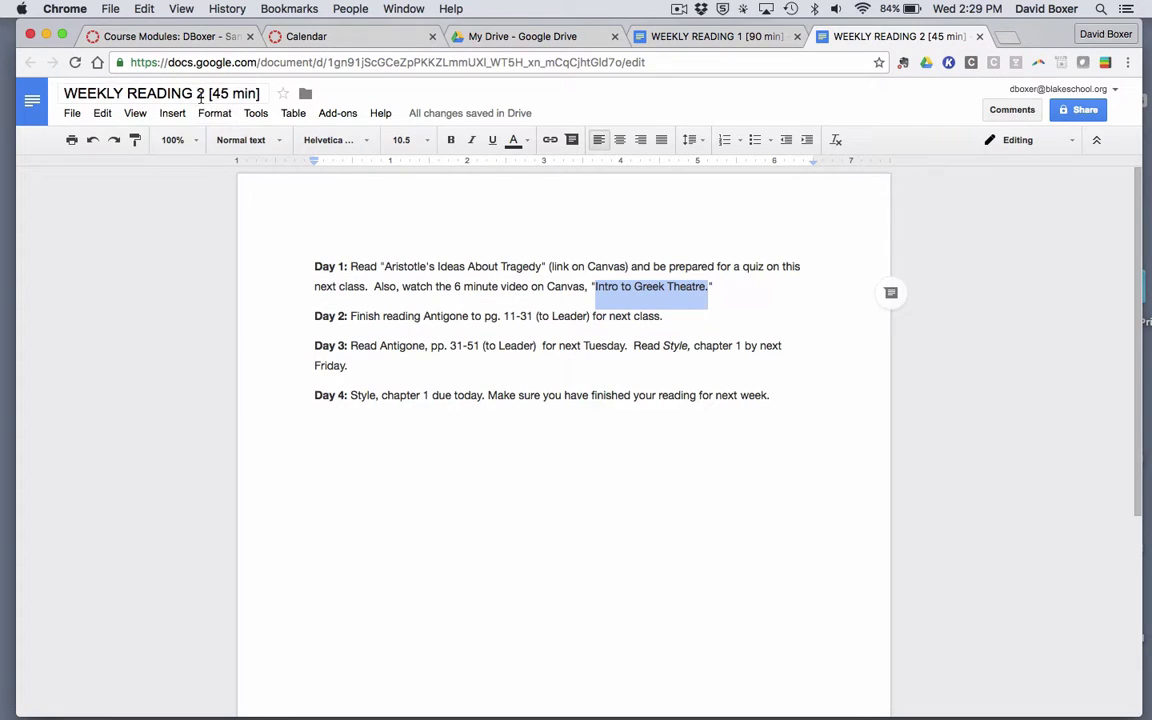
pyautogui.click(199, 94)
pyautogui.hotkey('ctrl', 'c')
pyautogui.click(170, 36)
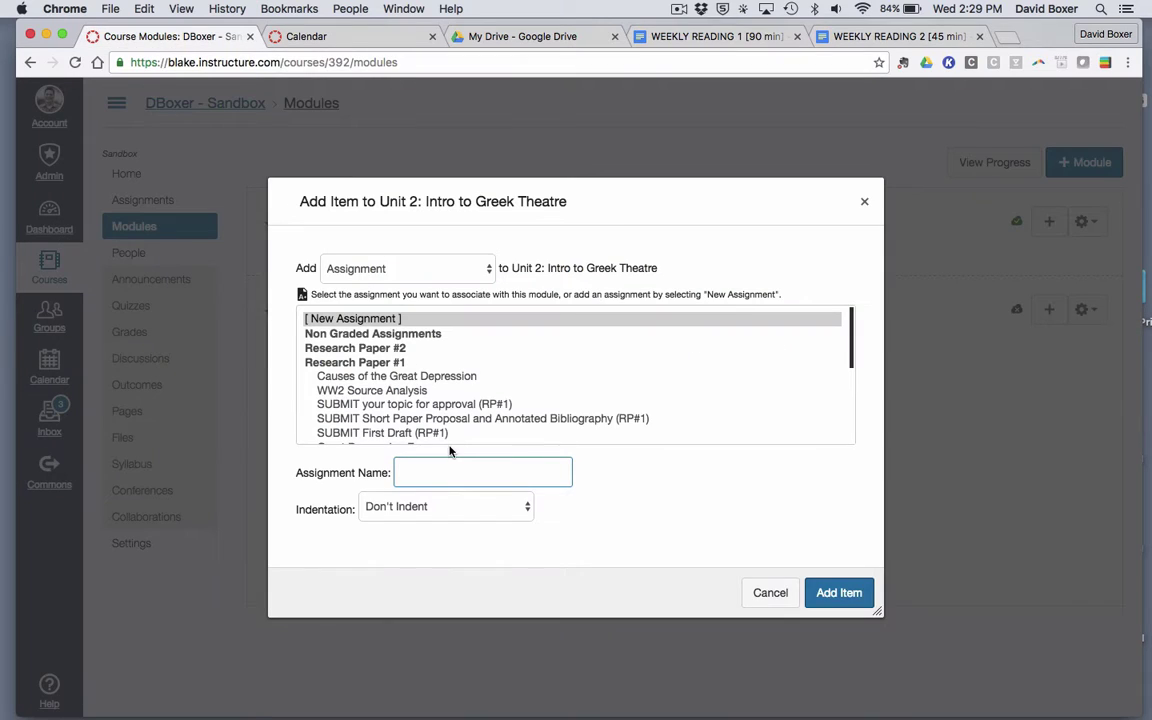
pyautogui.hotkey('ctrl', 'v')
pyautogui.click(836, 592)
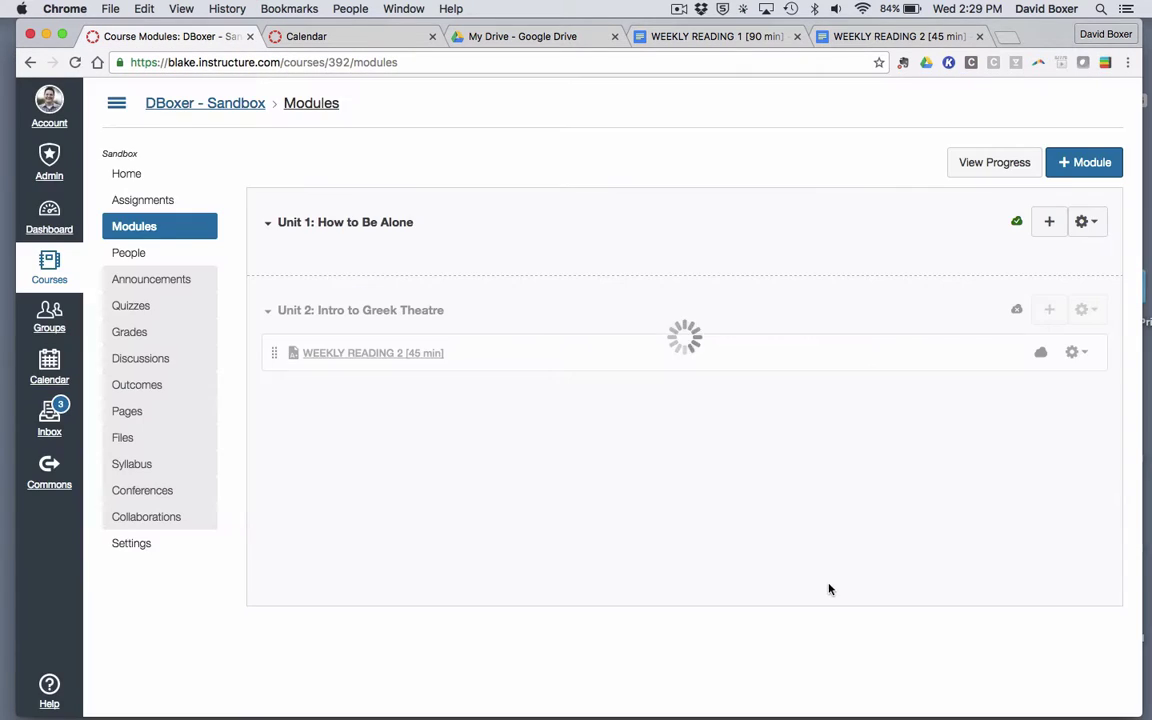
pyautogui.click(368, 355)
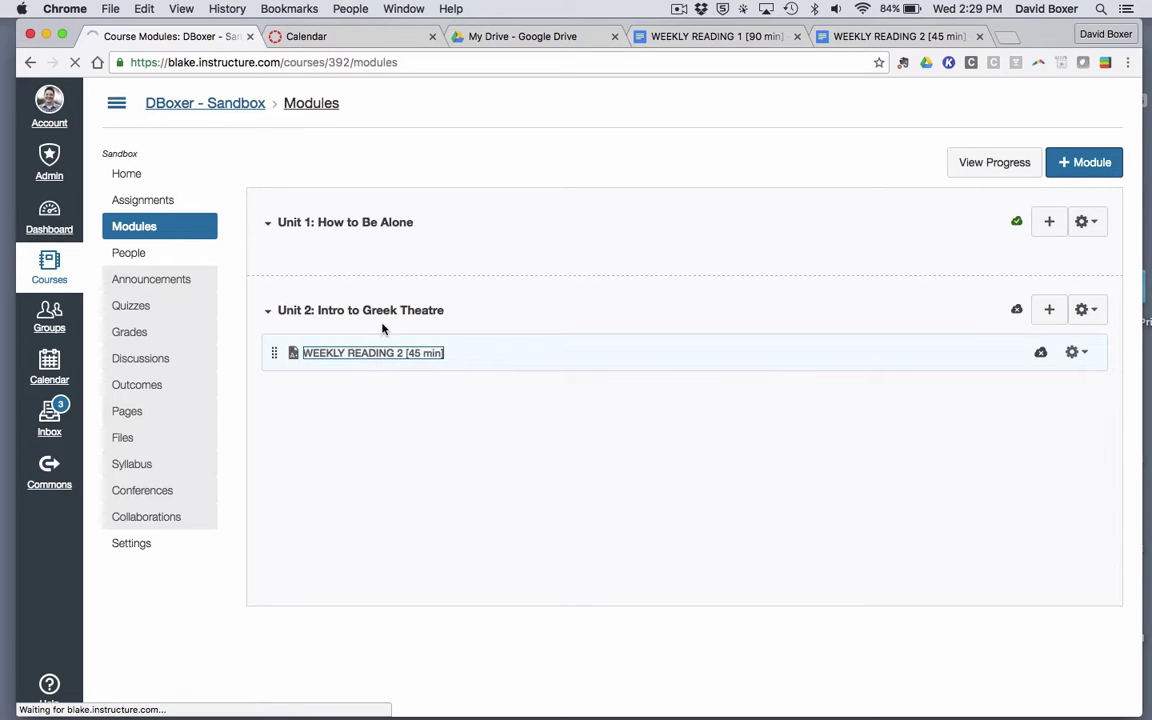
# Paste the doc's Day 1–4 reading plan into the WEEKLY READING 2 description.
pyautogui.press('super+a')
pyautogui.press('super+c')
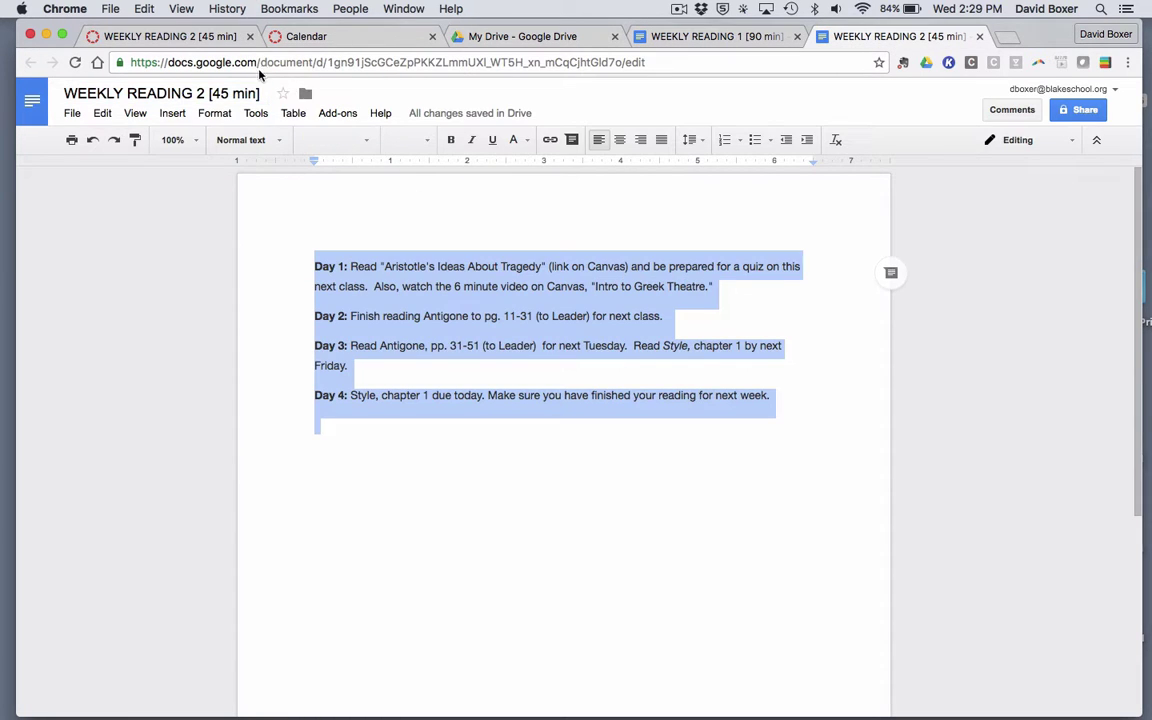
pyautogui.click(163, 36)
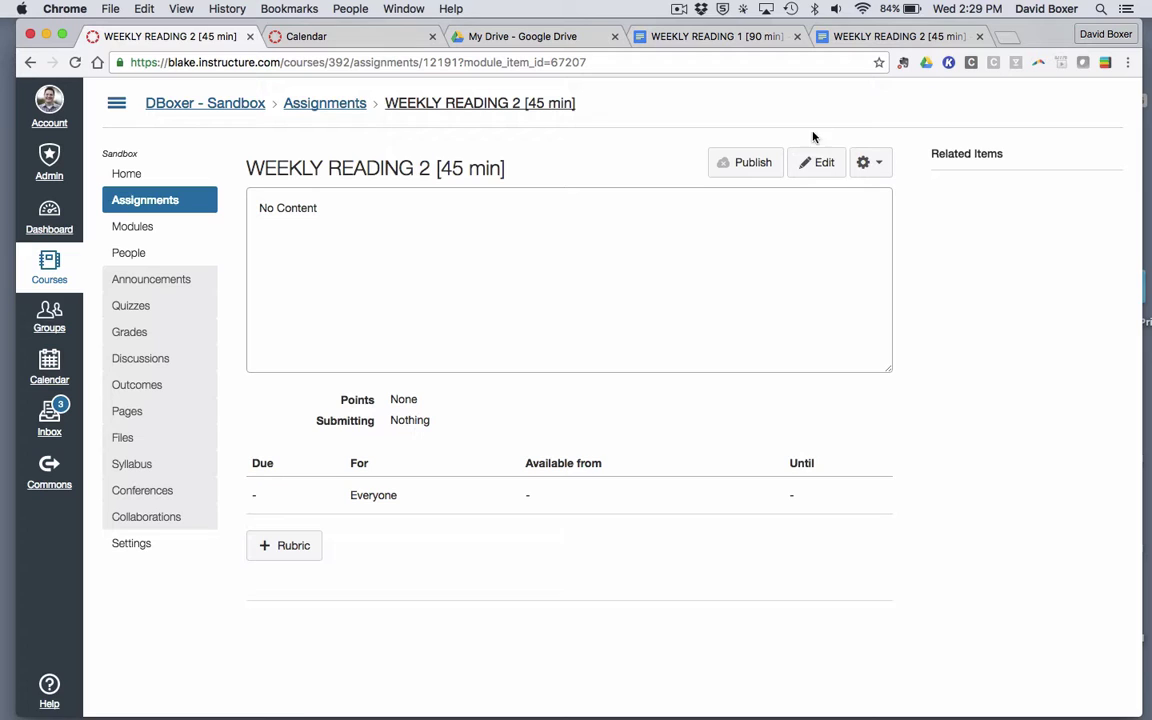
pyautogui.click(818, 162)
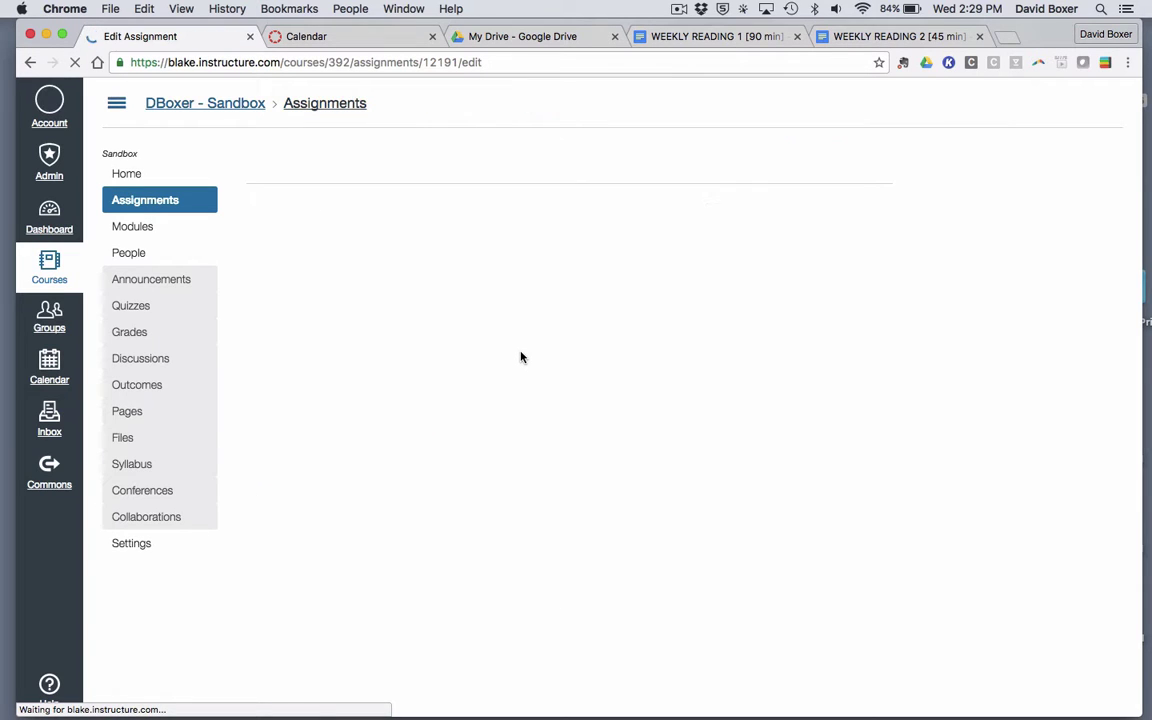
pyautogui.click(520, 355)
pyautogui.press('super+v')
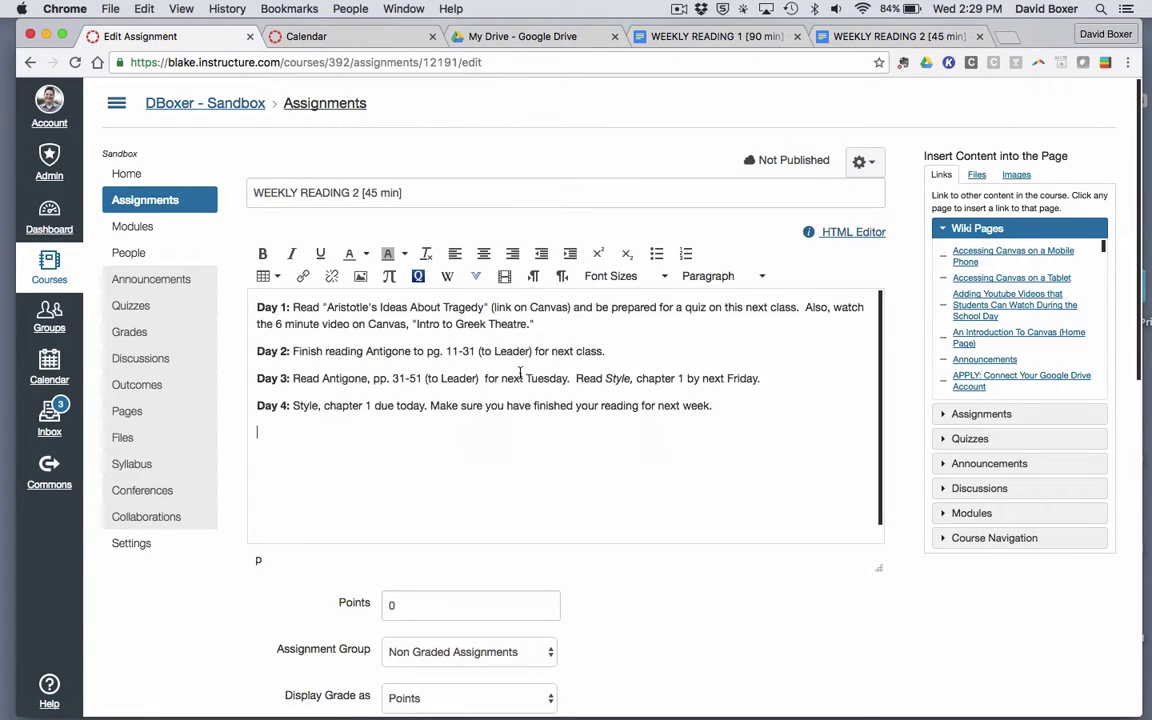
pyautogui.scroll(-10, 520, 373)
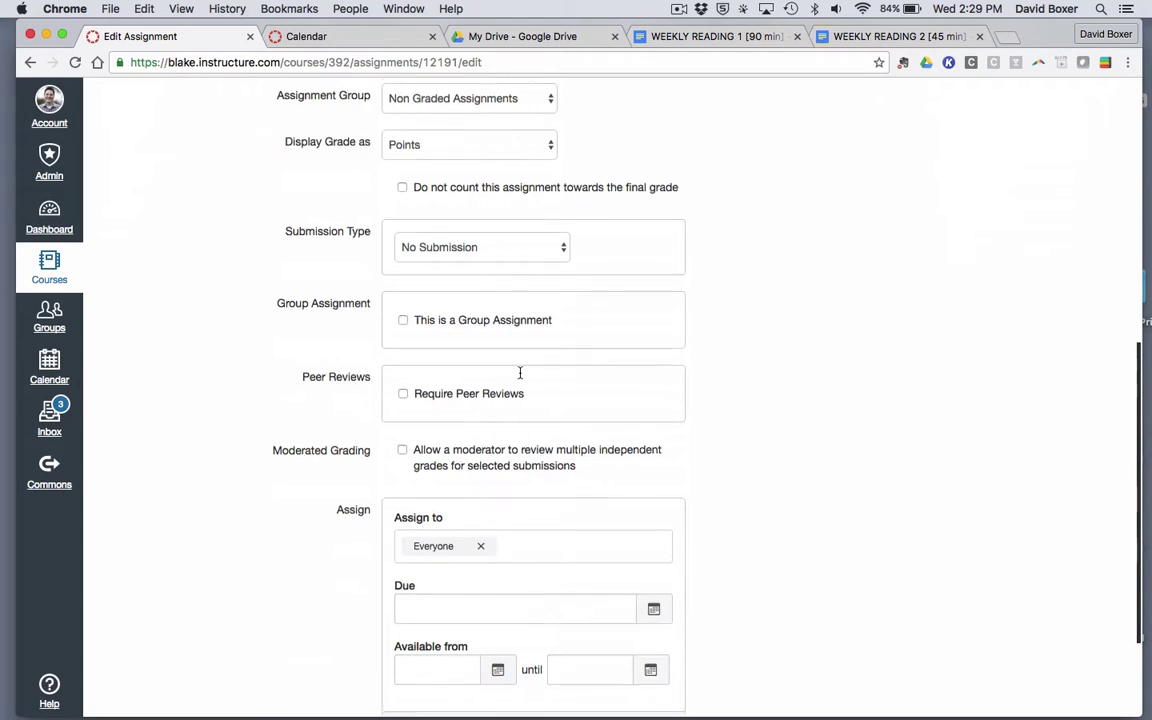
pyautogui.scroll(4, 520, 373)
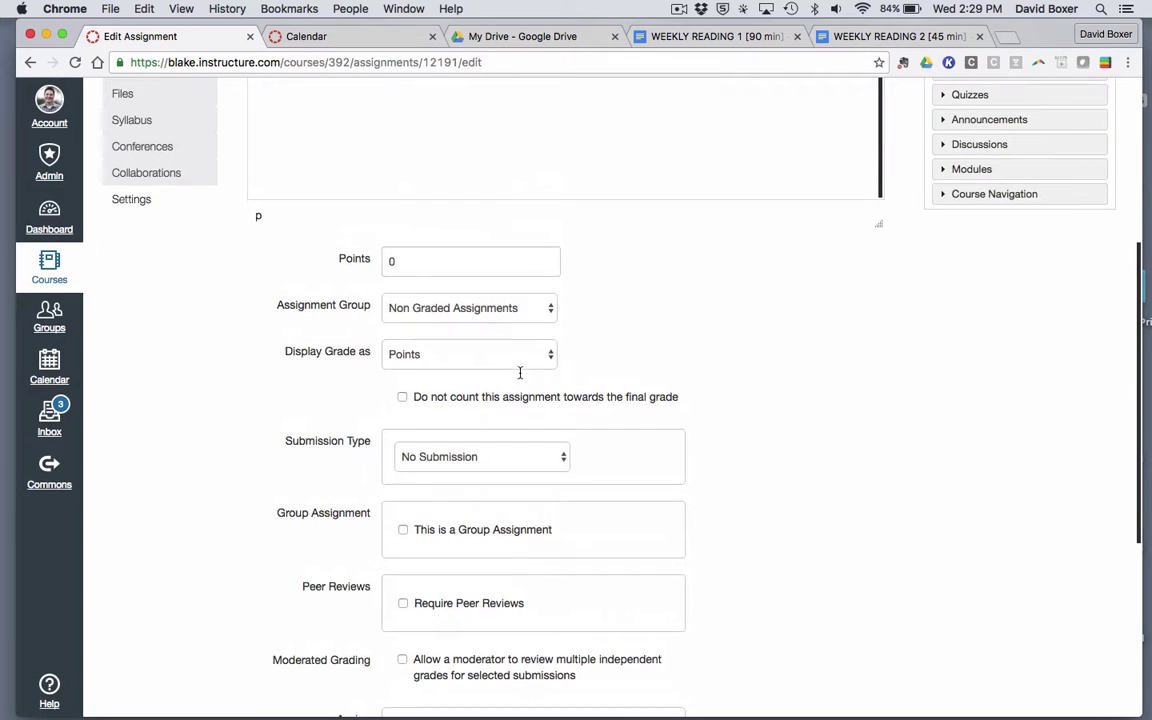
# Set Display Grade as to Not Graded, leaving the assignment group unchanged.
pyautogui.click(508, 318)
pyautogui.press('Escape')
pyautogui.click(437, 356)
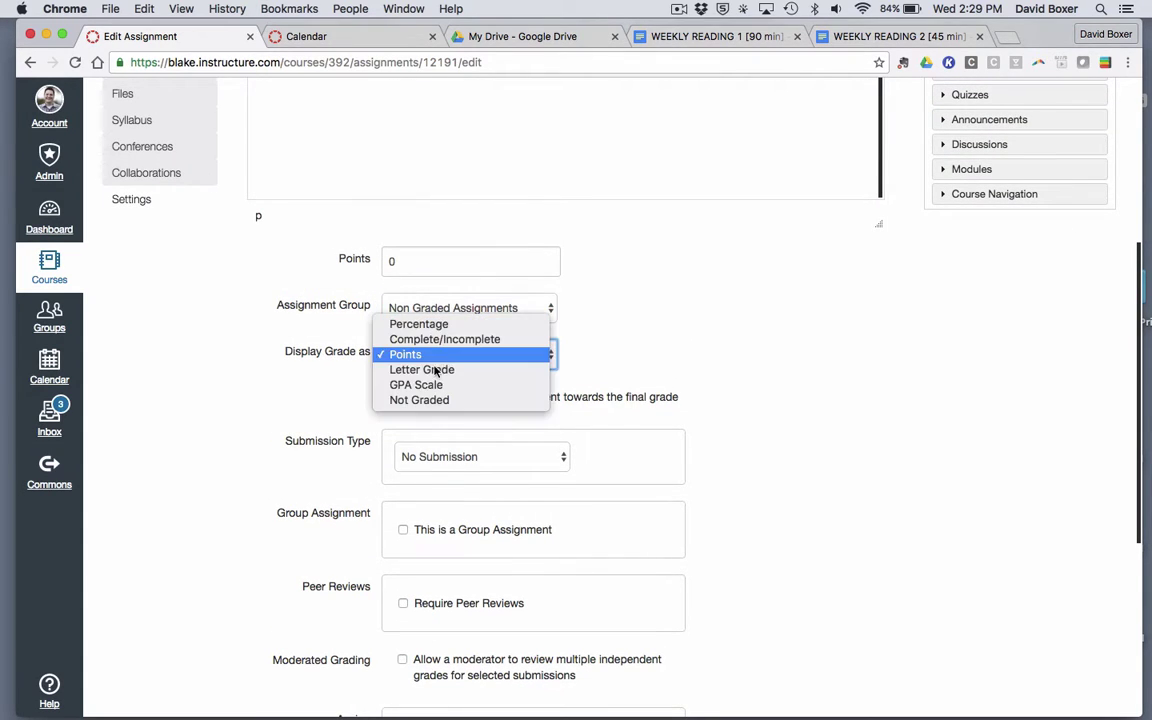
pyautogui.click(429, 400)
# Set the due date to Saturday, Sep 3, 2016 and save the assignment.
pyautogui.click(629, 455)
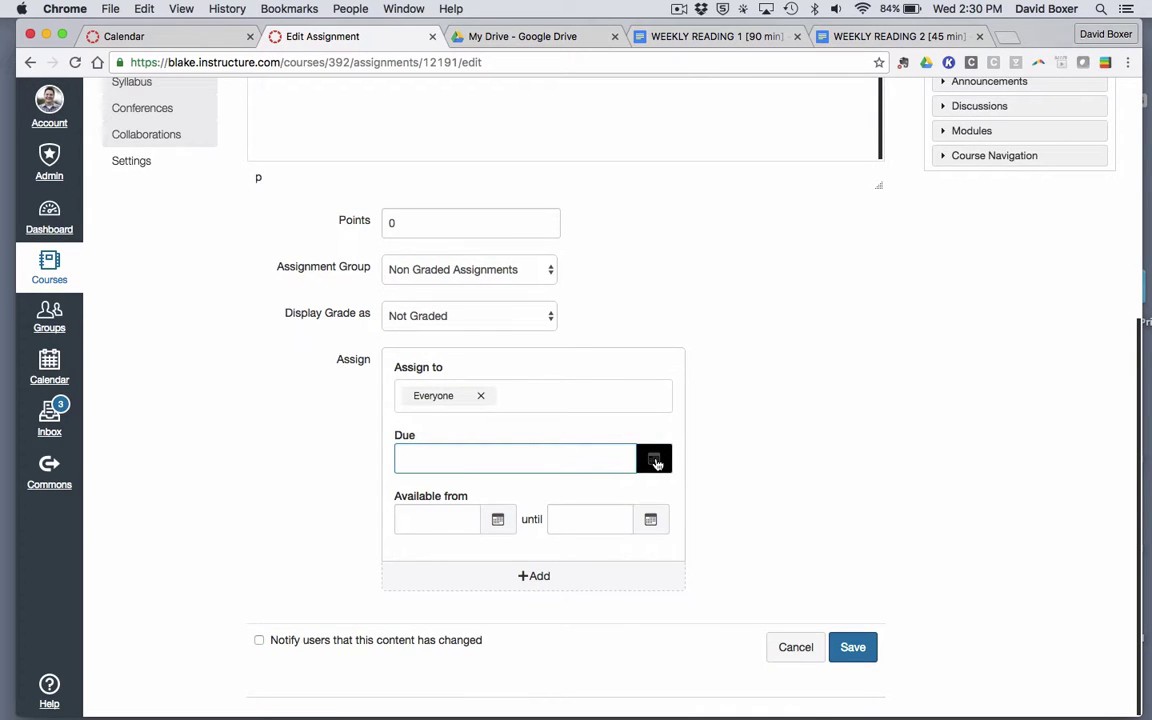
pyautogui.click(655, 460)
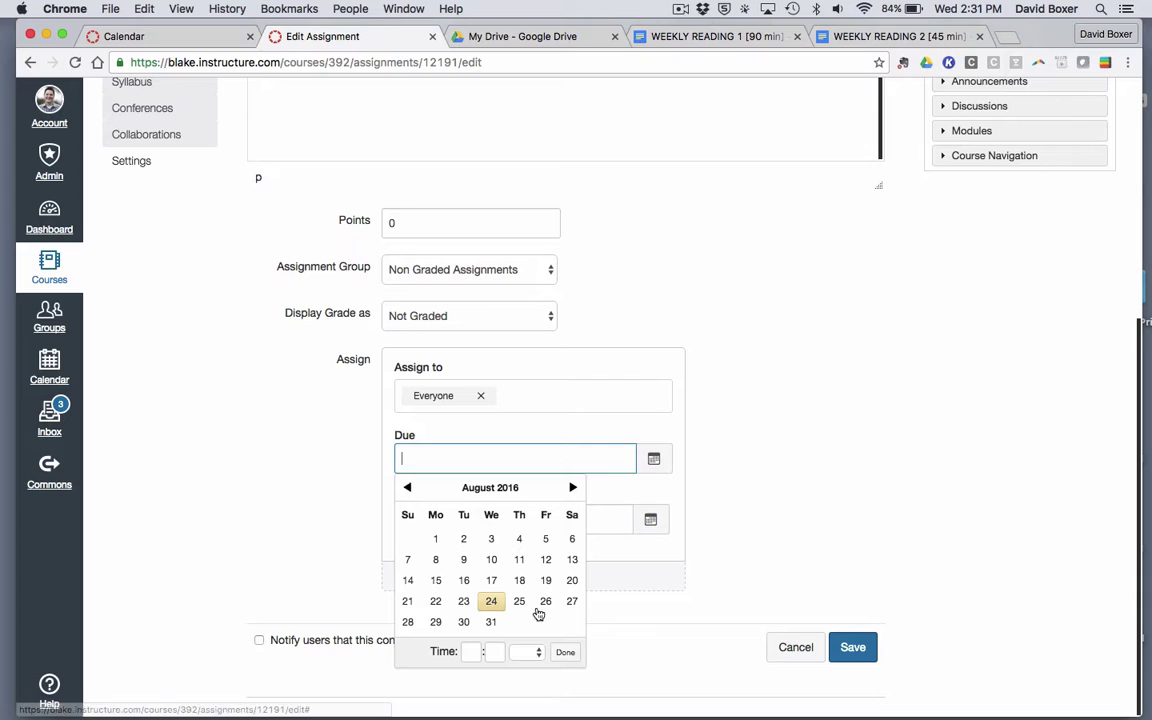
pyautogui.click(572, 487)
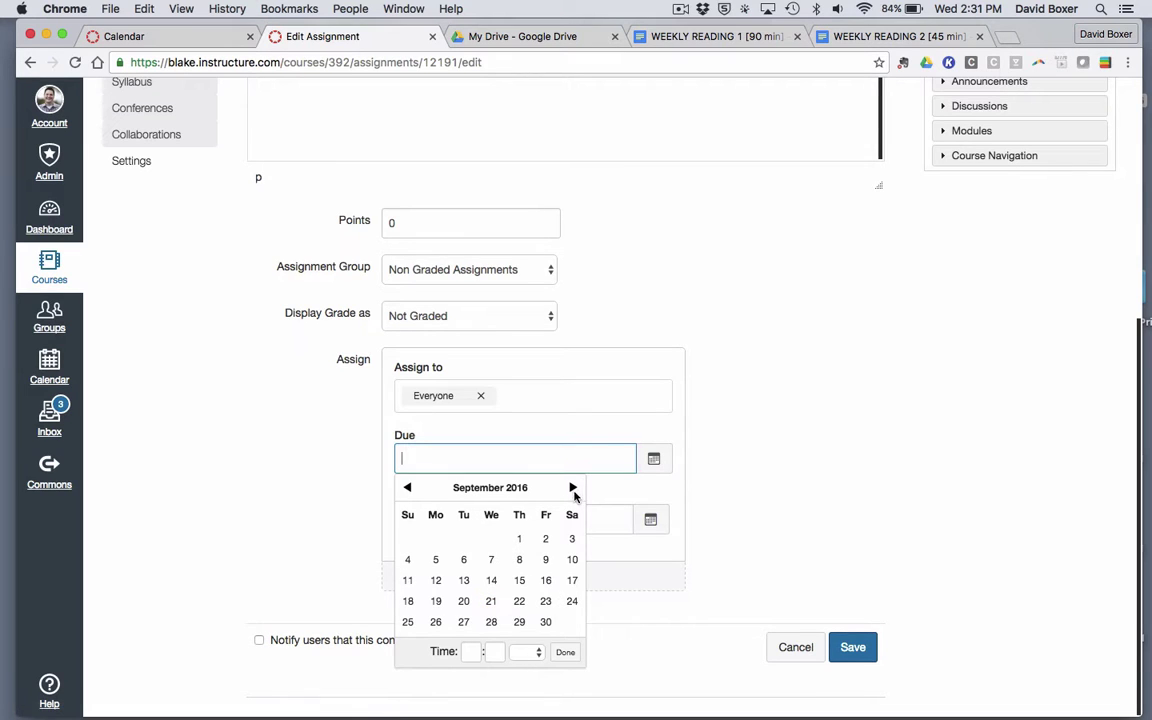
pyautogui.click(546, 540)
pyautogui.click(572, 539)
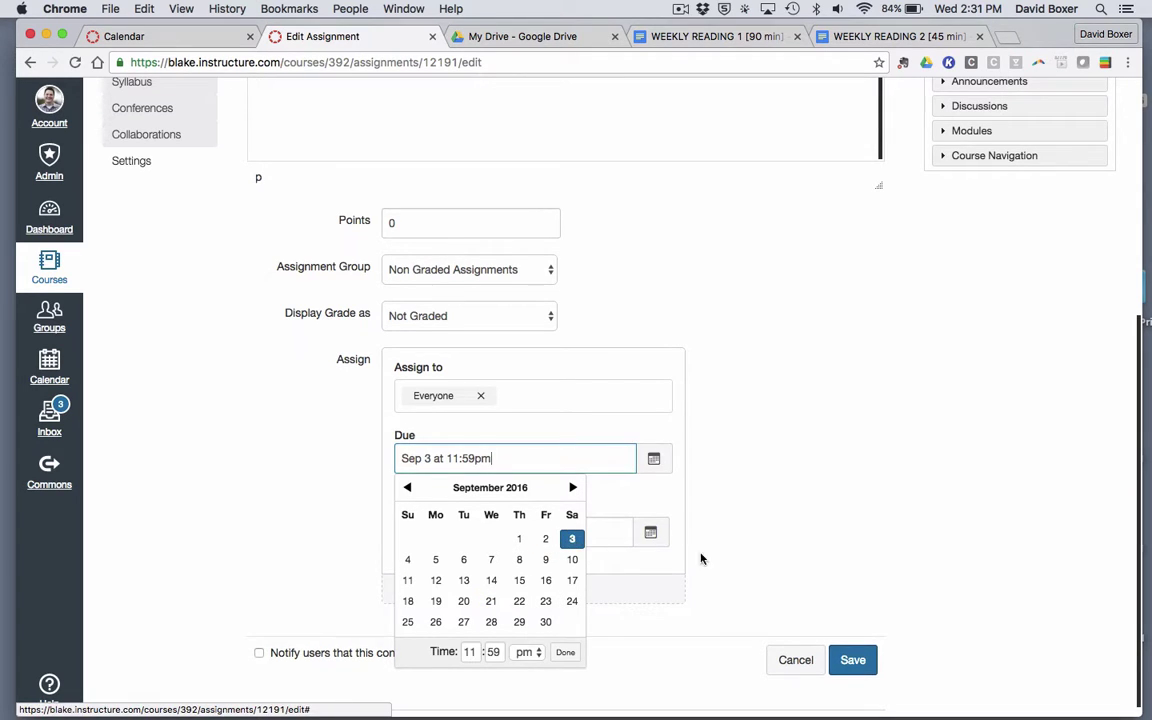
pyautogui.click(851, 661)
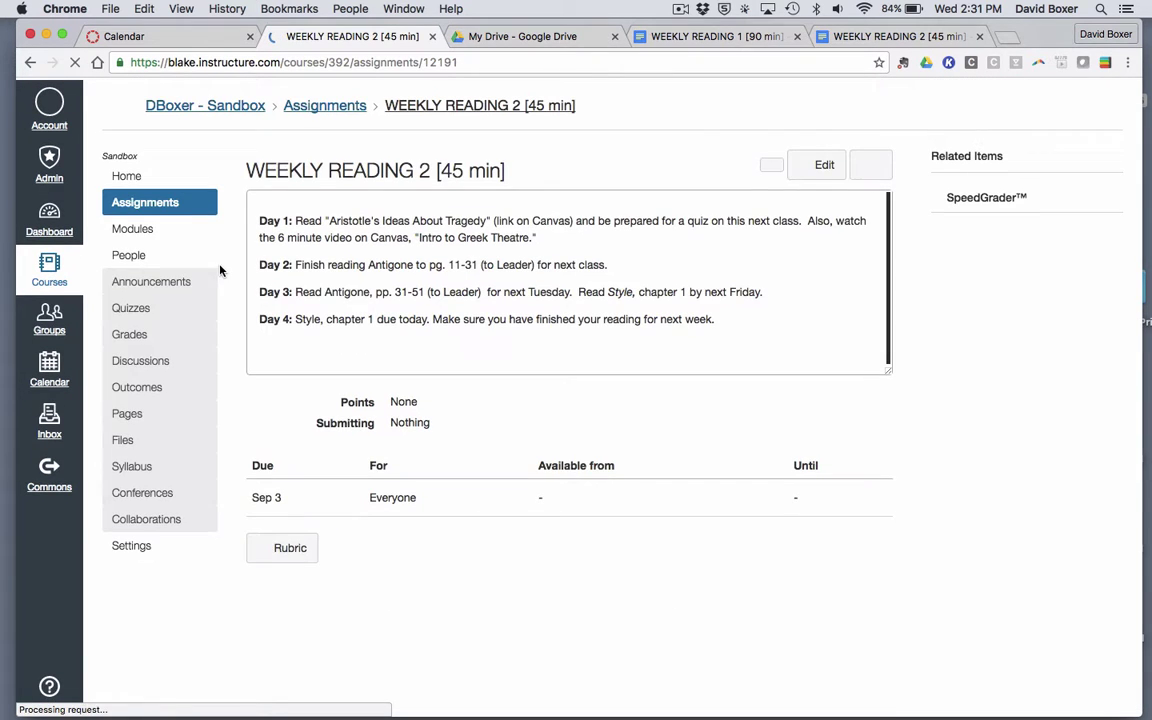
# Go via the course Modules page to the calendar showing both Saturday readings.
pyautogui.click(133, 228)
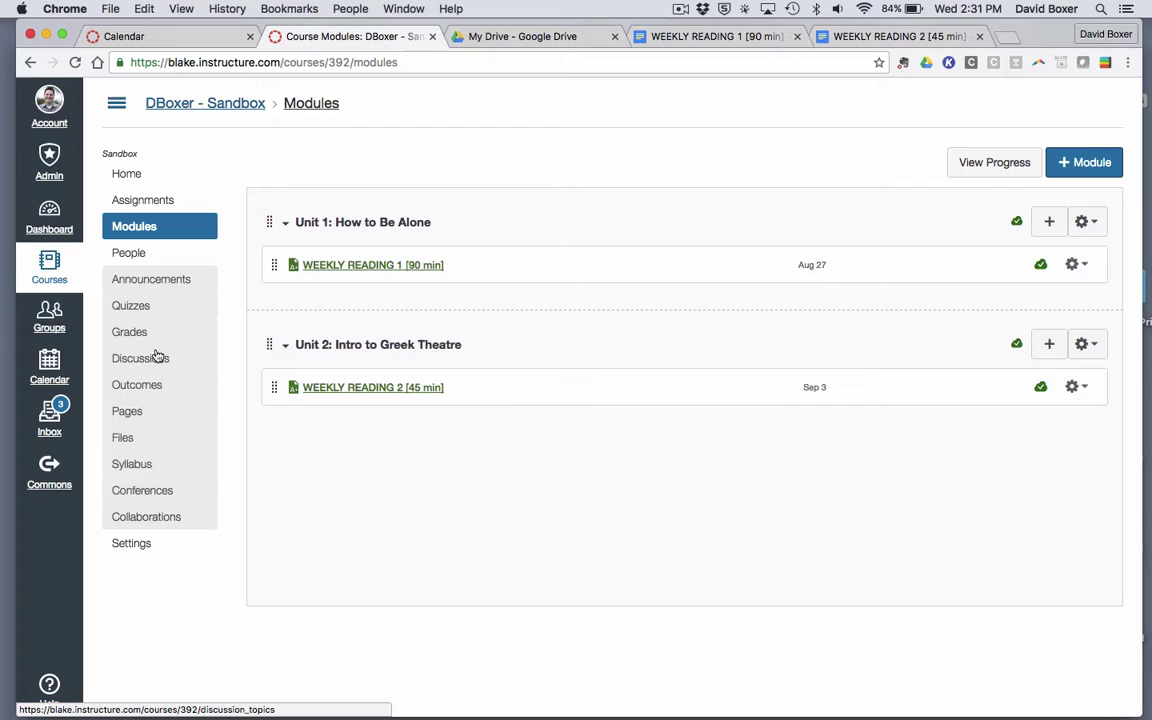
pyautogui.click(55, 377)
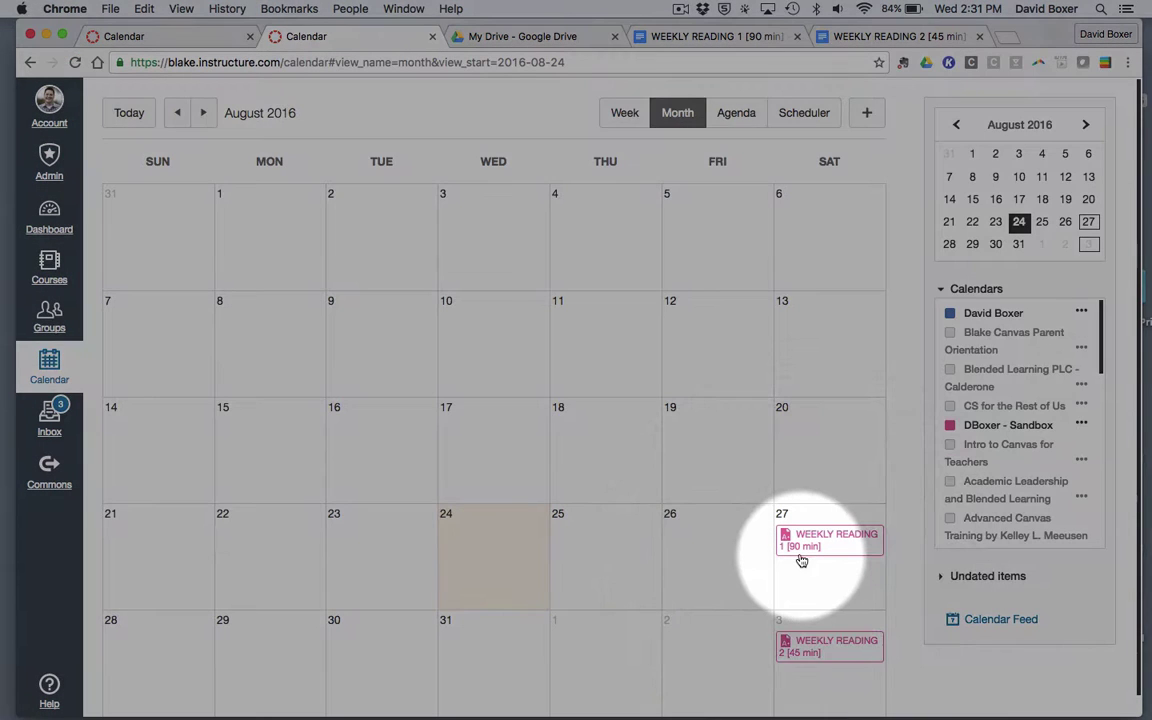
# Switch to Agenda view and show WEEKLY READING 1 [90 min]'s details, due Aug 27.
pyautogui.moveTo(801, 560)
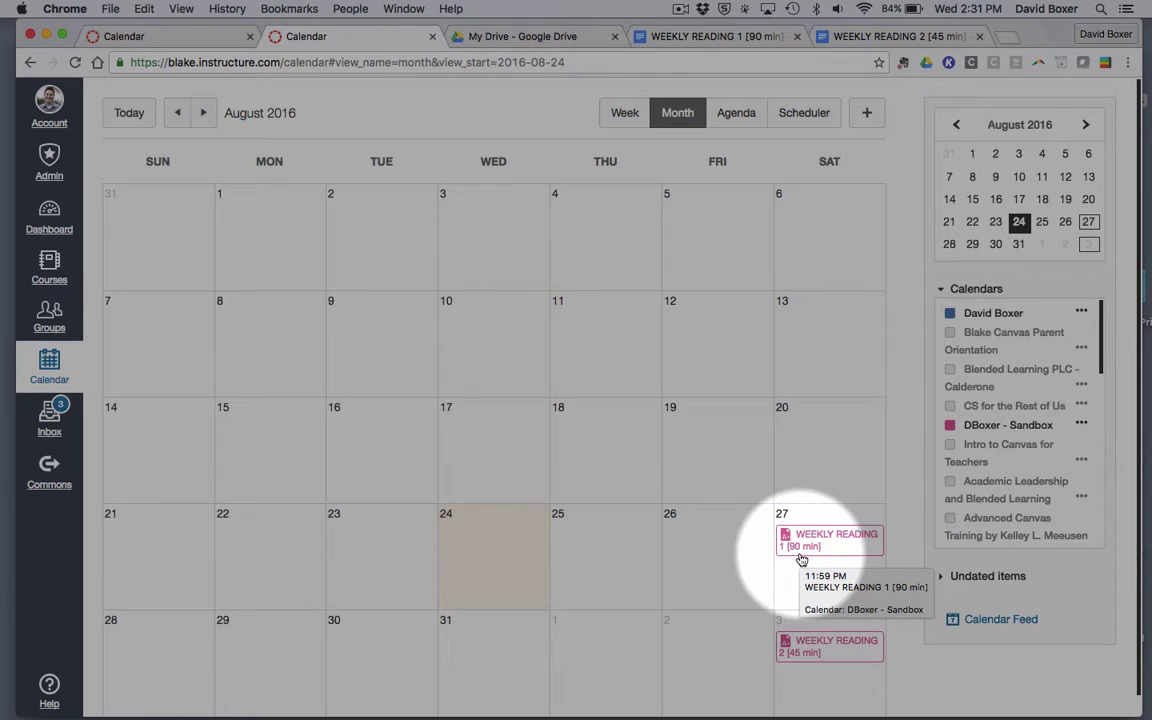
pyautogui.click(744, 115)
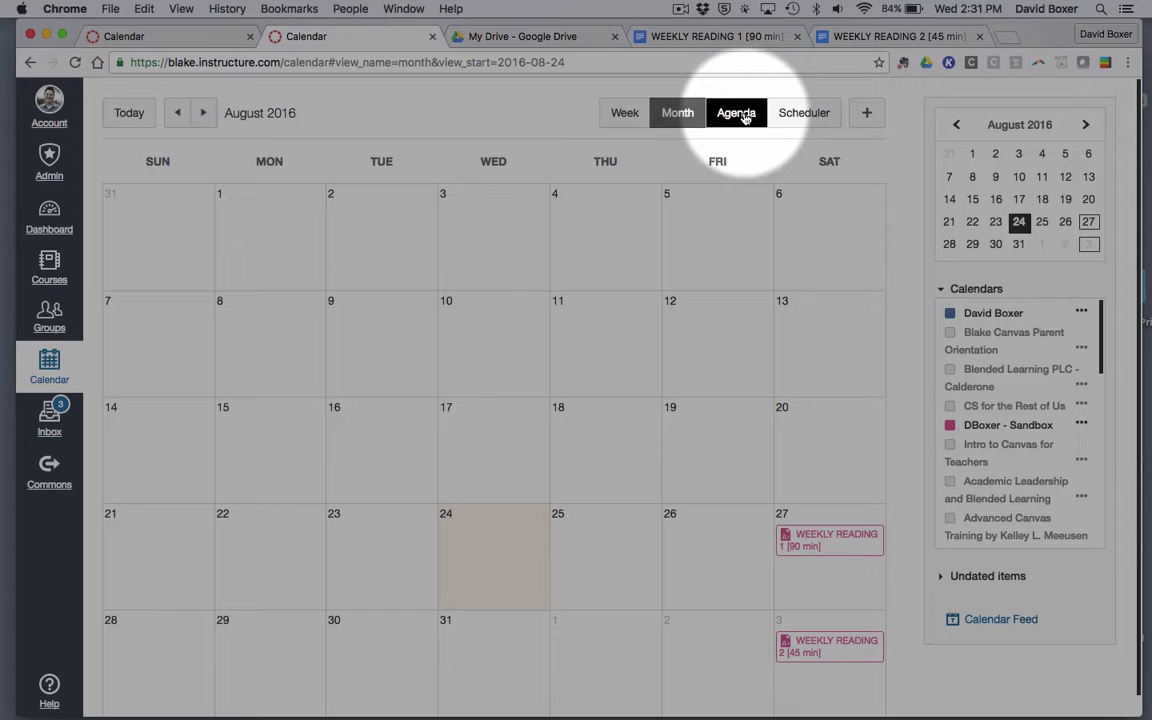
pyautogui.click(745, 117)
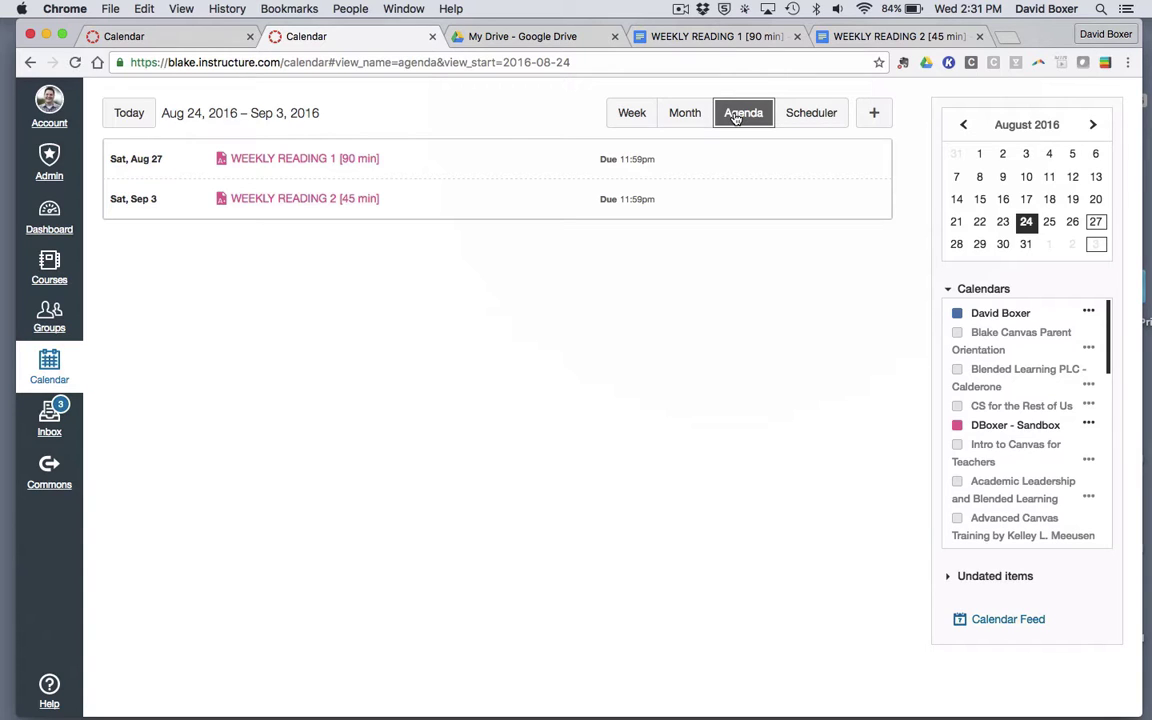
pyautogui.click(274, 163)
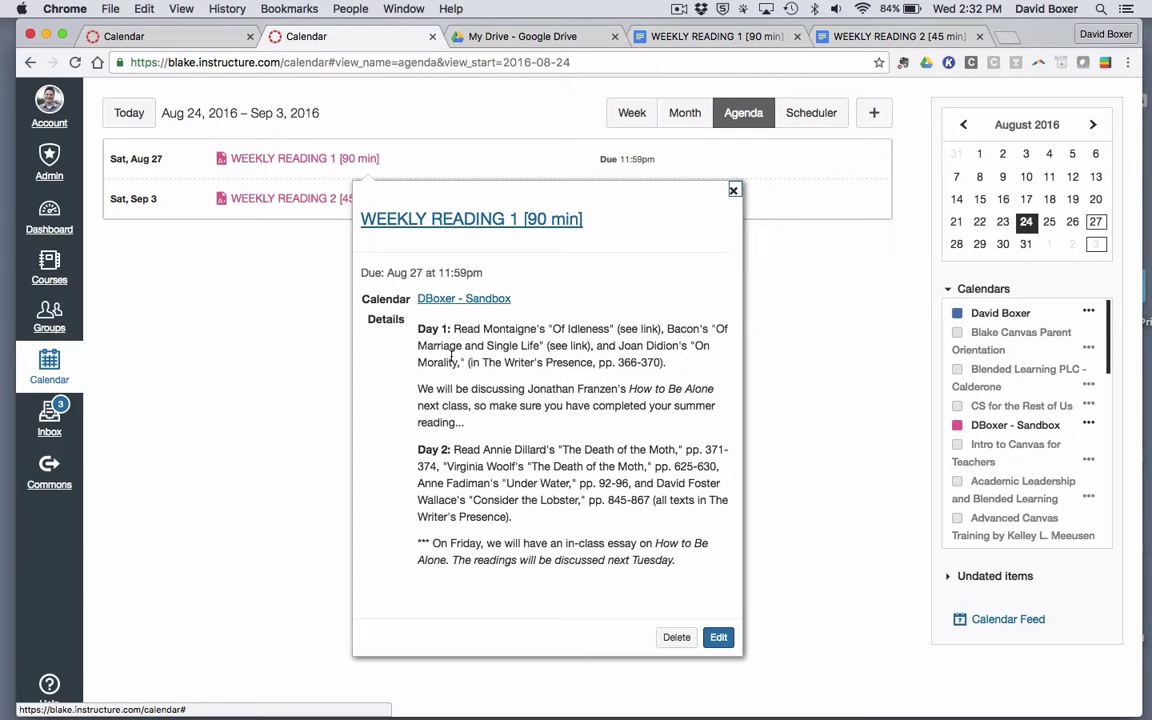
# Dismiss WEEKLY READING 1's popup and switch back to the Month view.
pyautogui.click(58, 360)
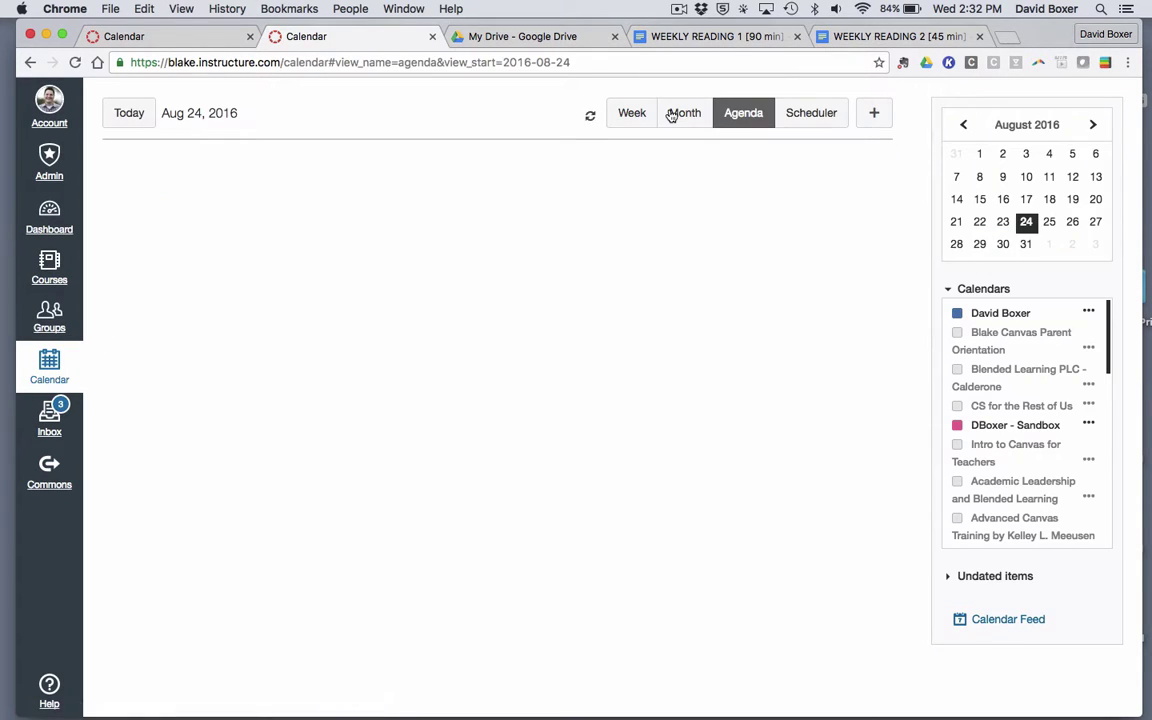
pyautogui.click(683, 113)
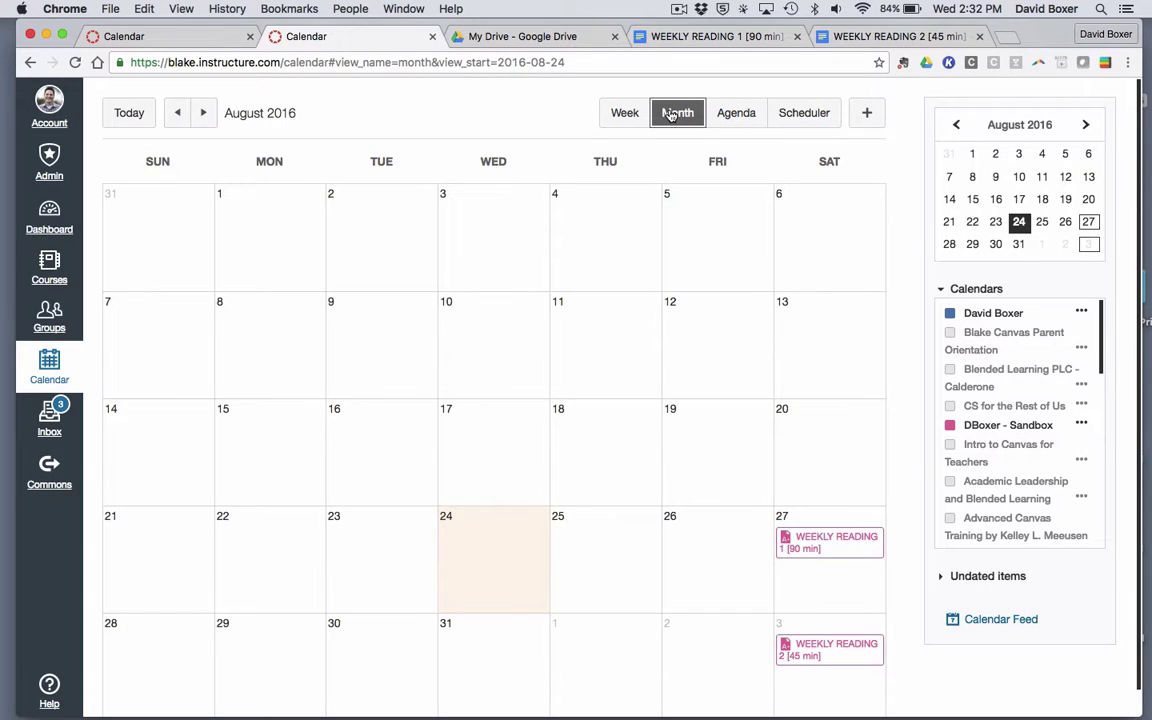